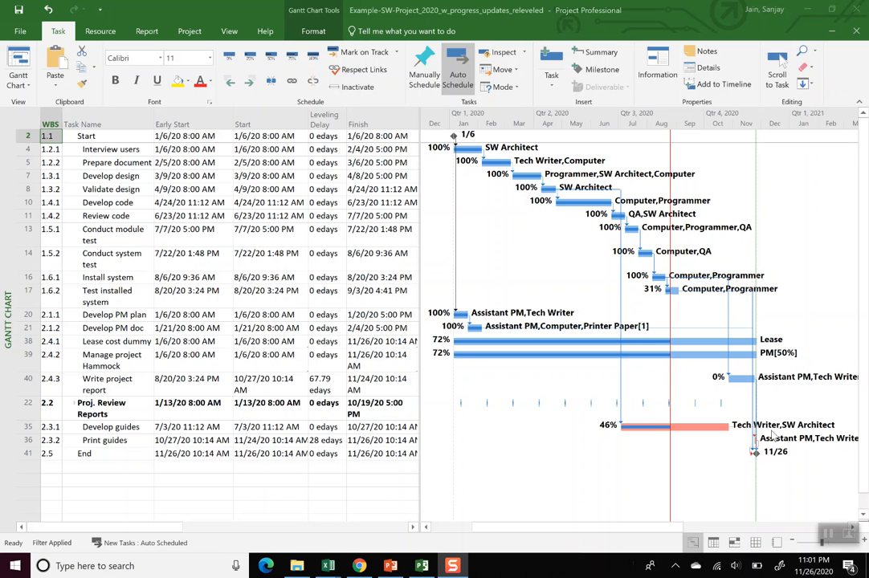
# Recolor the Gantt bar of the Write project report task (WBS 2.4.3) orange.
pyautogui.click(29, 429)
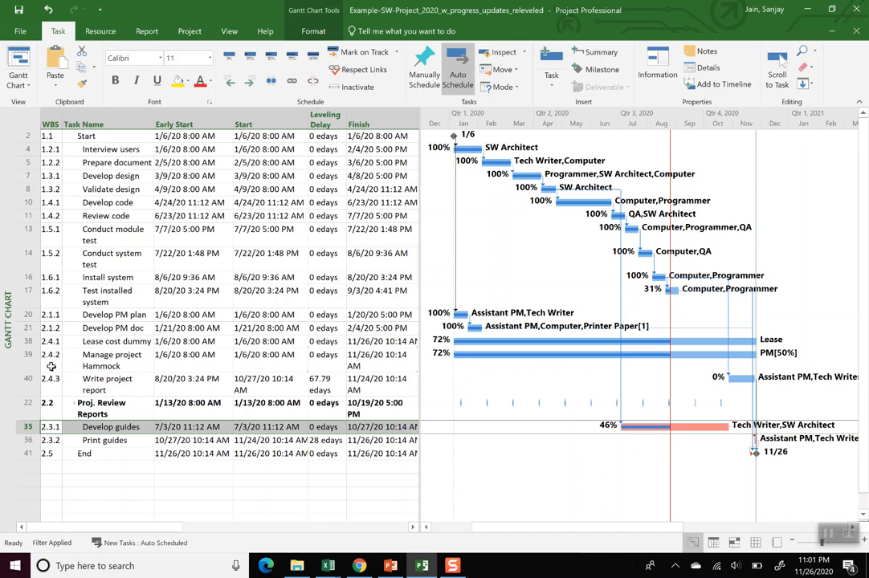
pyautogui.click(30, 383)
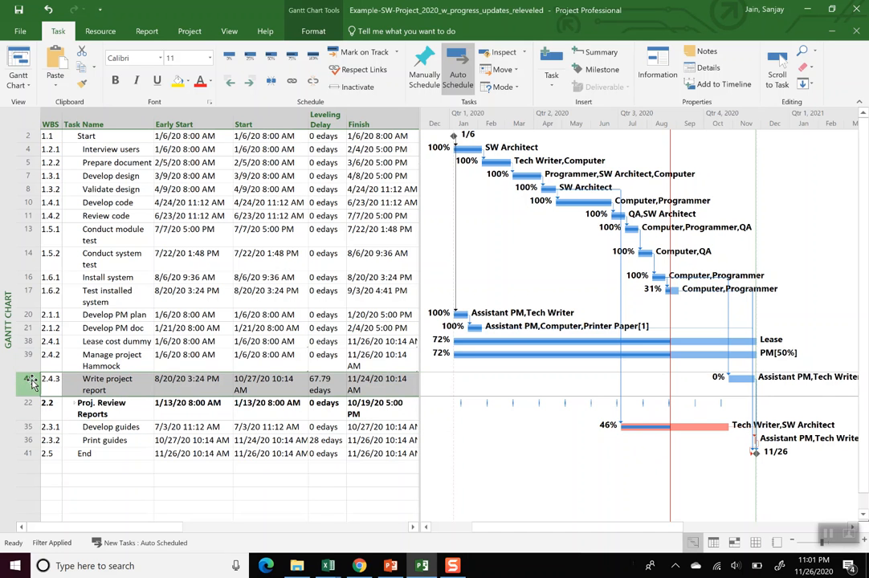
pyautogui.rightClick(742, 383)
pyautogui.click(754, 390)
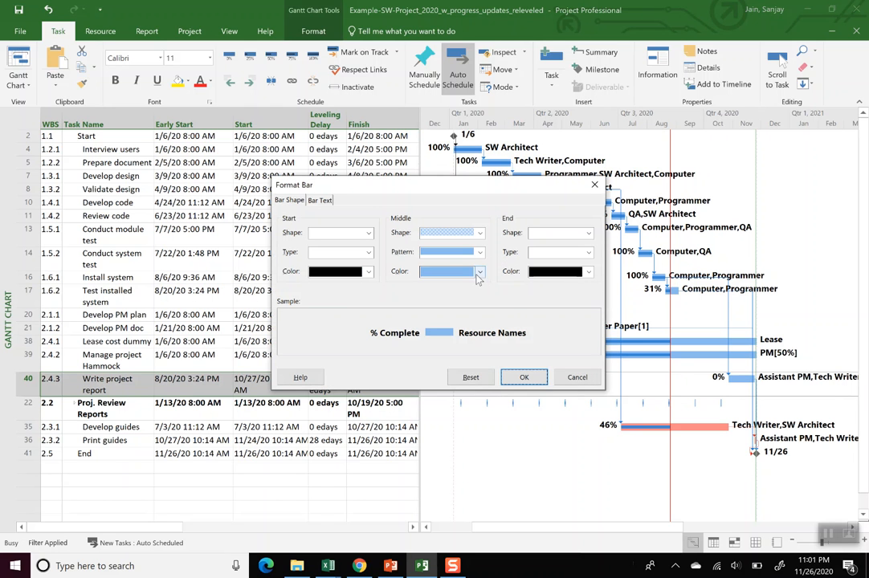
pyautogui.click(479, 273)
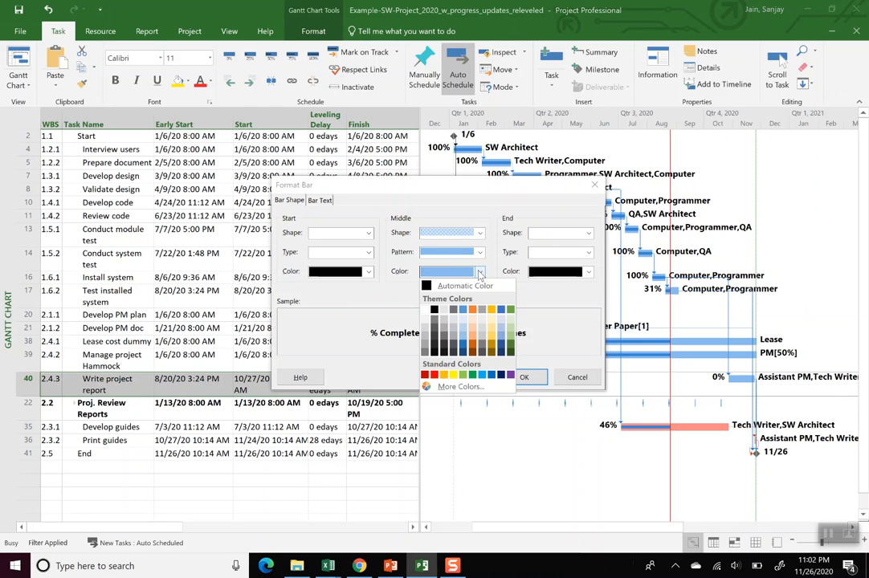
pyautogui.click(444, 375)
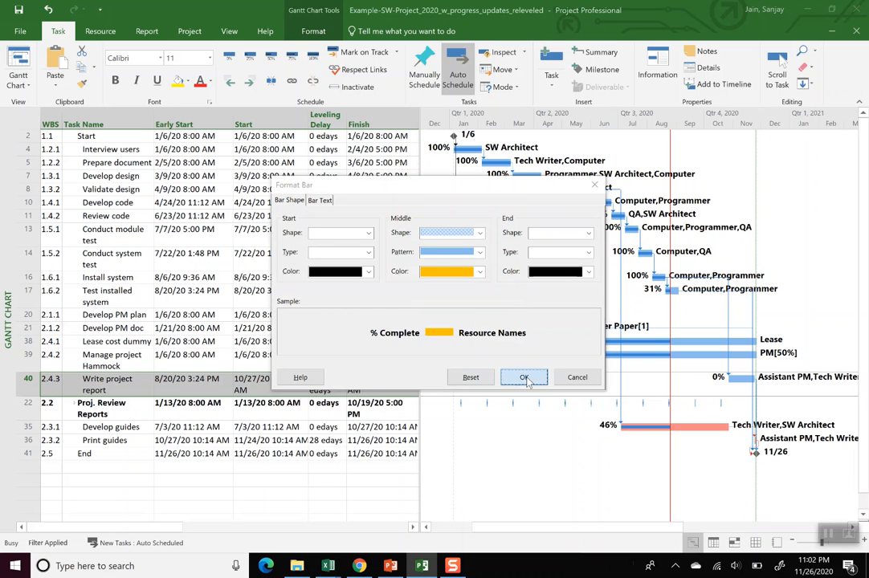
pyautogui.click(523, 378)
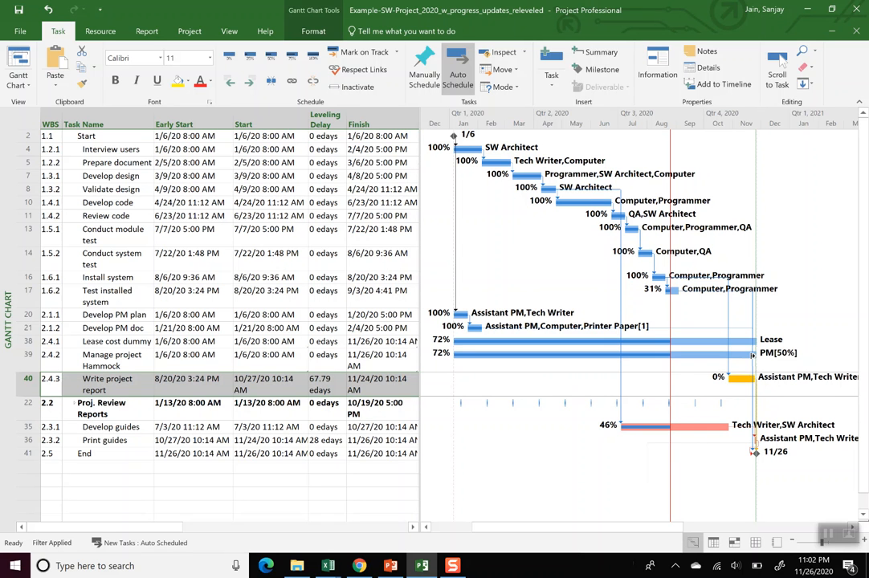
# Switch to the Excel crashing workbook and examine the duration, work input and days-reduced cells for the 1.50 additional resource multiplier.
pyautogui.moveTo(753, 356)
pyautogui.hotkey('alt', 'Tab')
pyautogui.hotkey('alt', 'Tab')
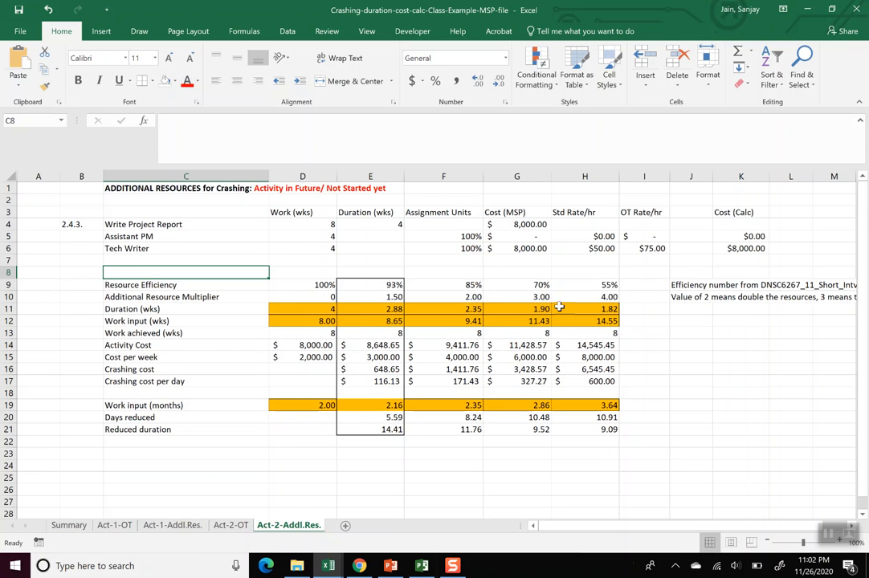
pyautogui.click(384, 297)
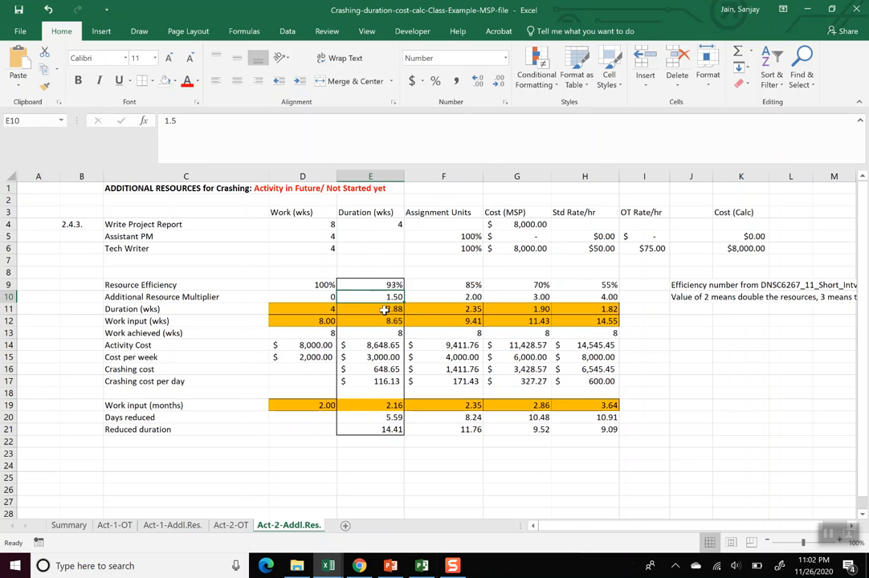
pyautogui.click(384, 310)
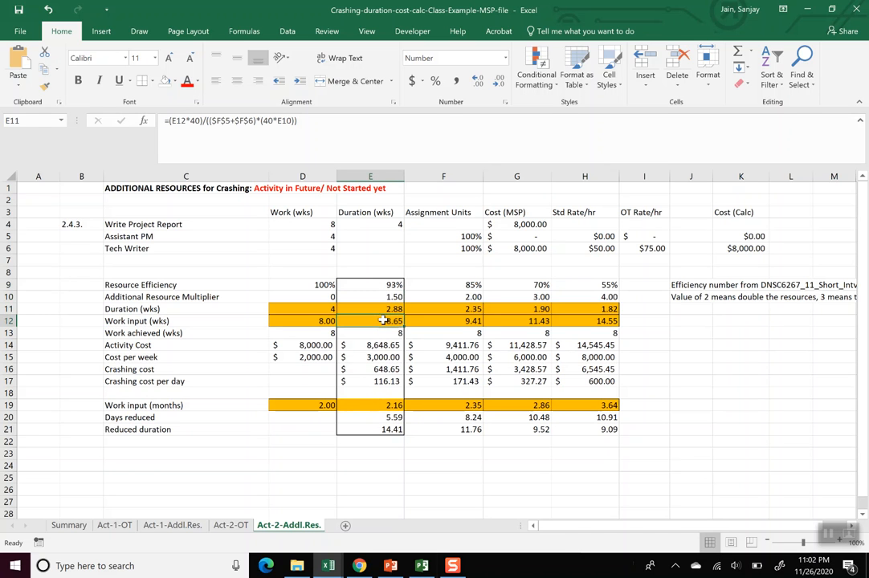
pyautogui.click(384, 320)
pyautogui.click(387, 429)
pyautogui.click(388, 417)
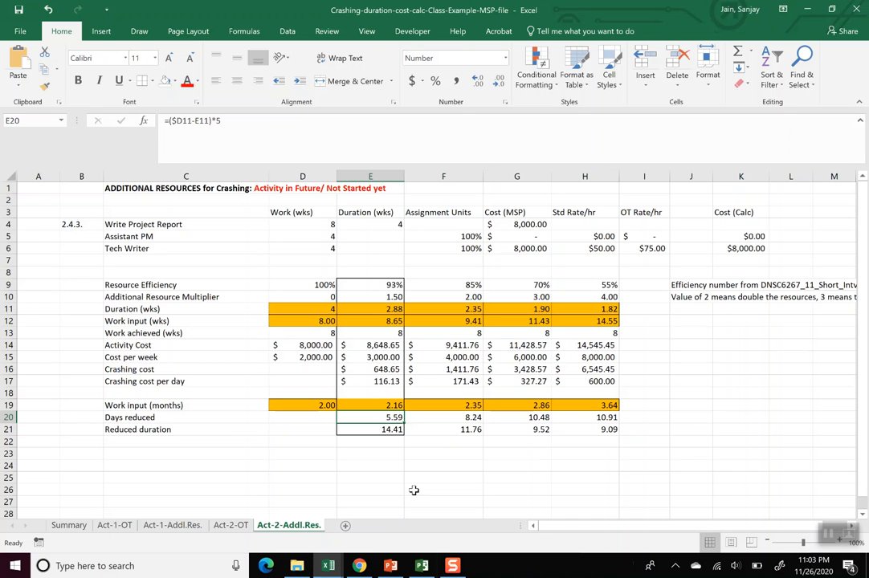
# Switch back to Microsoft Project, display the Task Usage view and widen its table area to show the columns after Work.
pyautogui.press('alt')
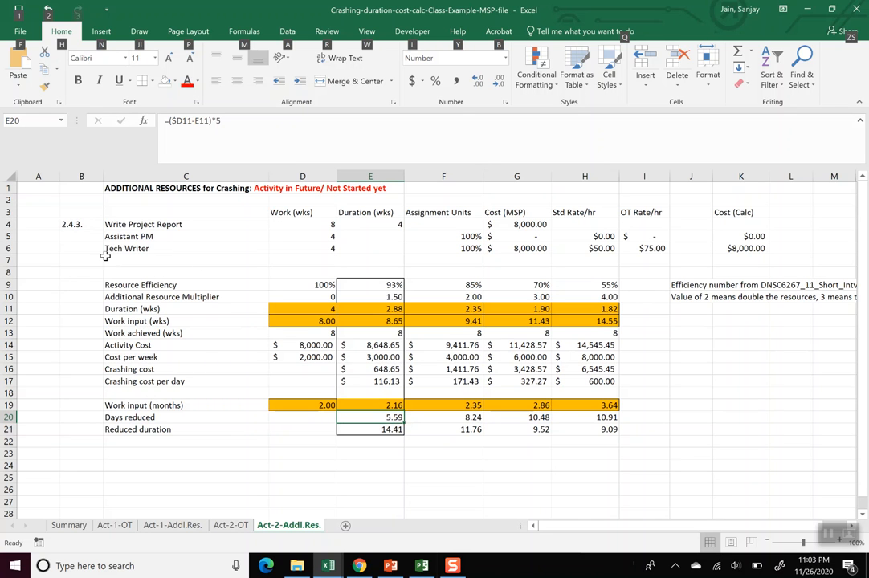
pyautogui.press('alt')
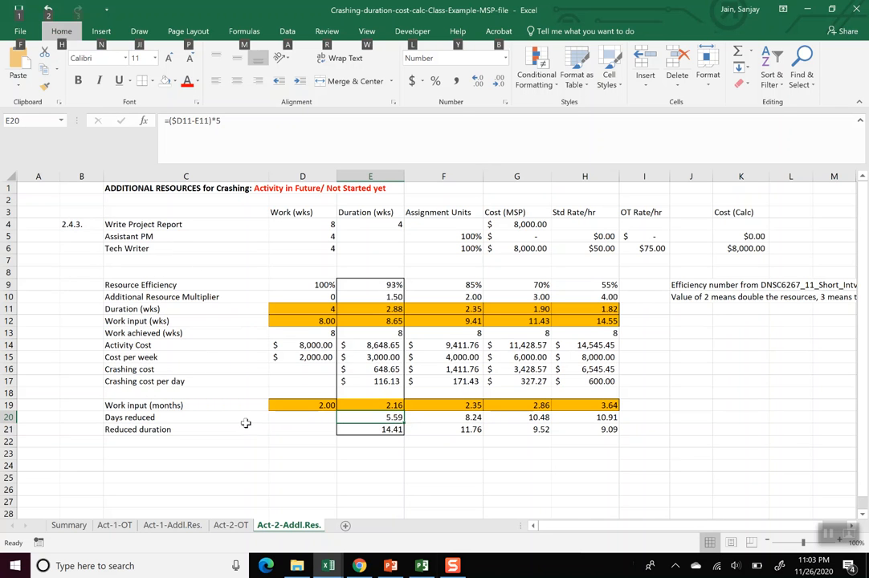
pyautogui.hotkey('alt', 'Tab')
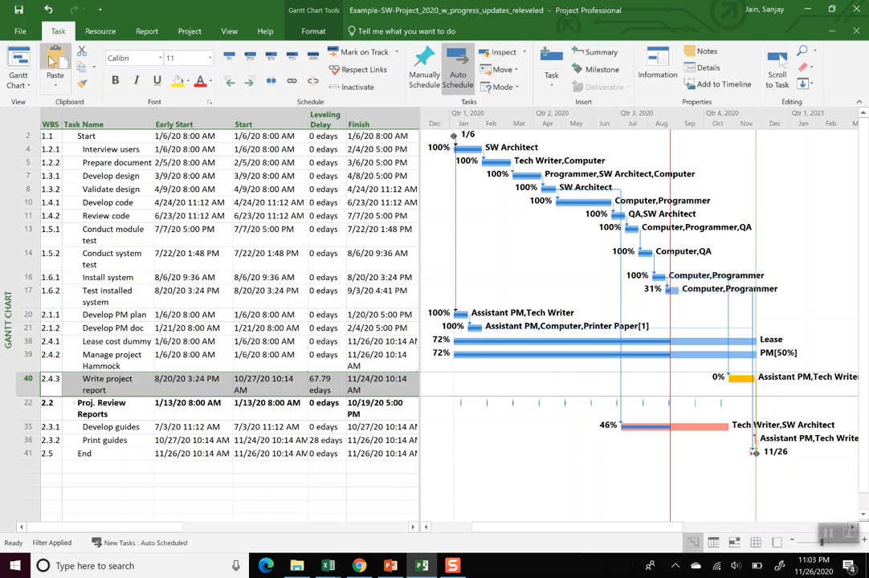
pyautogui.click(29, 88)
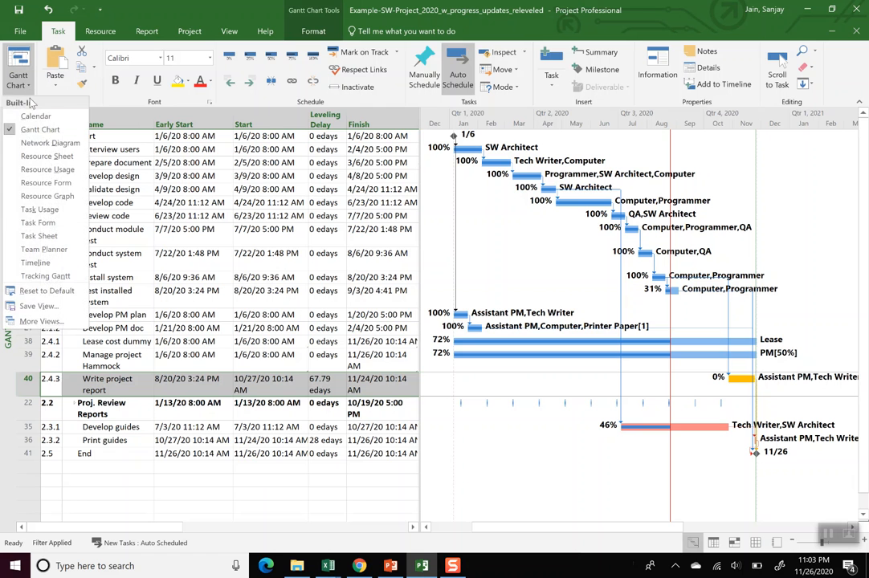
pyautogui.click(46, 210)
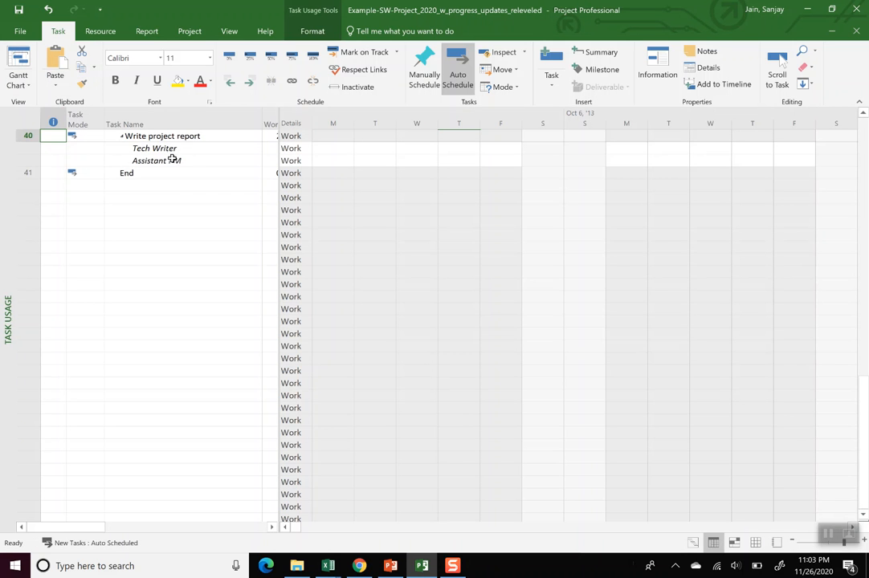
pyautogui.moveTo(280, 121); pyautogui.dragTo(402, 130)
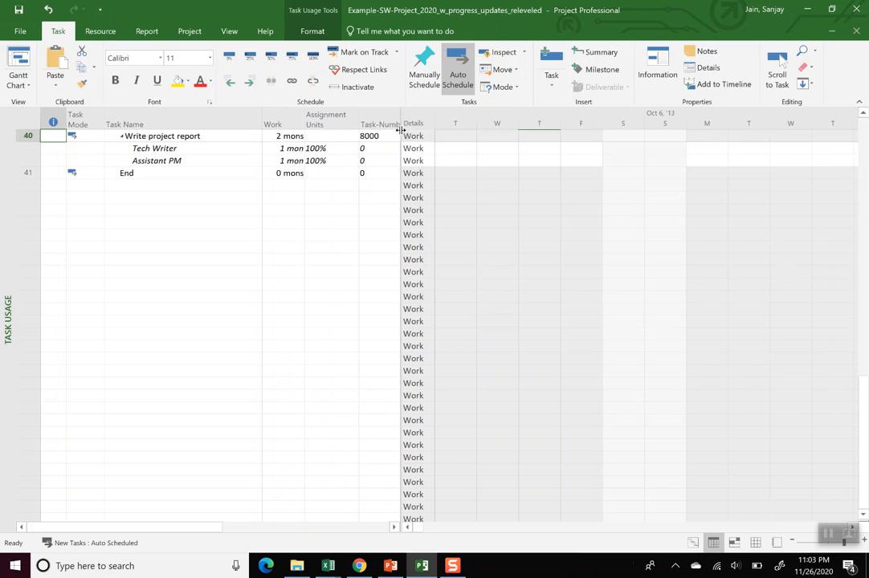
# Hide the task number column beside Assignment Units and narrow the Task Name column.
pyautogui.click(379, 121)
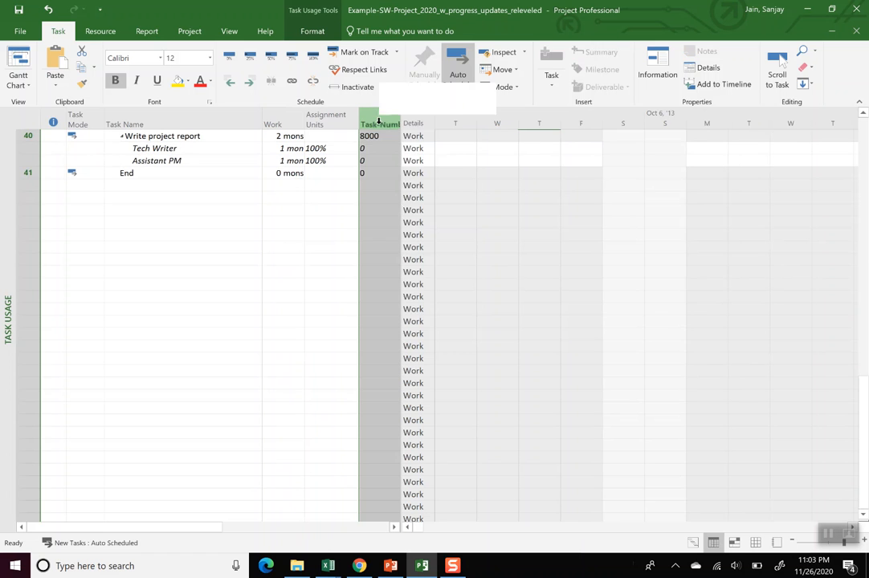
pyautogui.rightClick(378, 122)
pyautogui.click(412, 229)
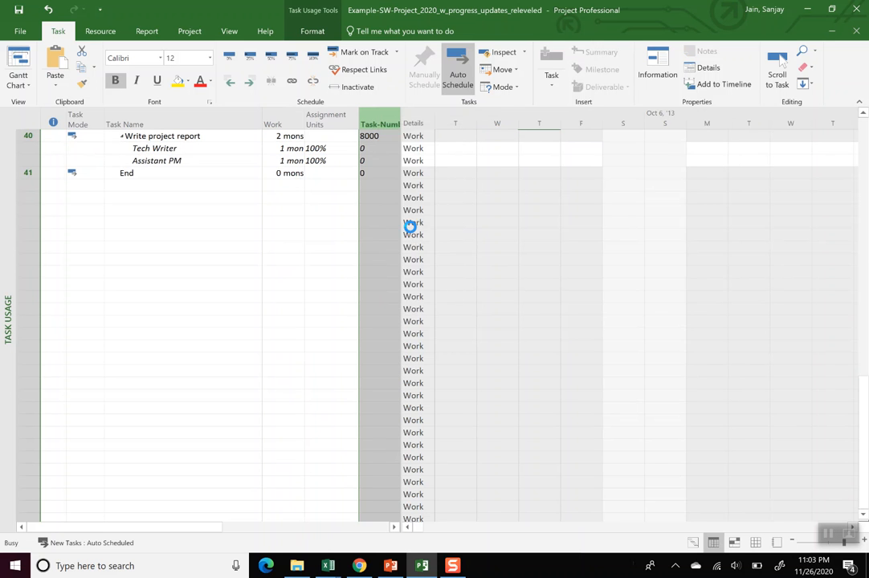
pyautogui.moveTo(263, 121); pyautogui.dragTo(209, 115)
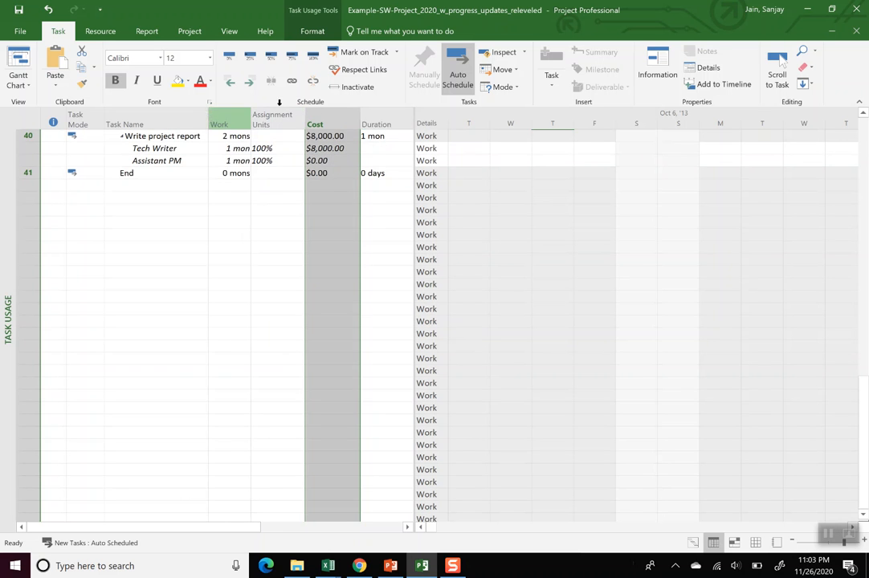
pyautogui.click(227, 118)
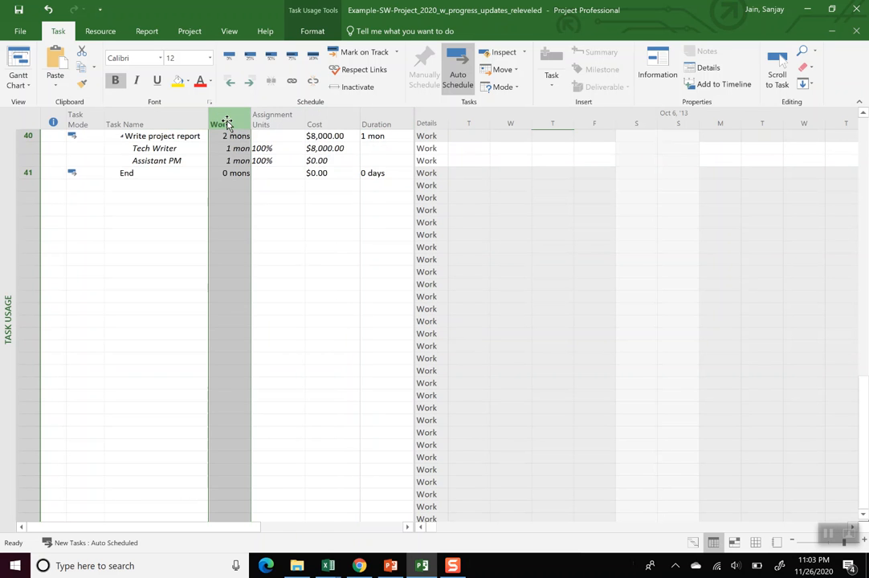
pyautogui.rightClick(226, 123)
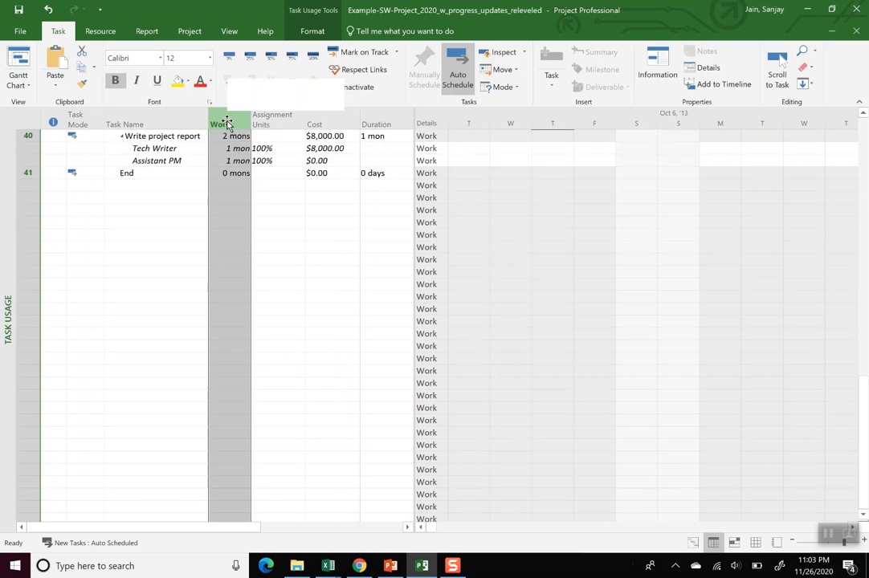
pyautogui.click(272, 210)
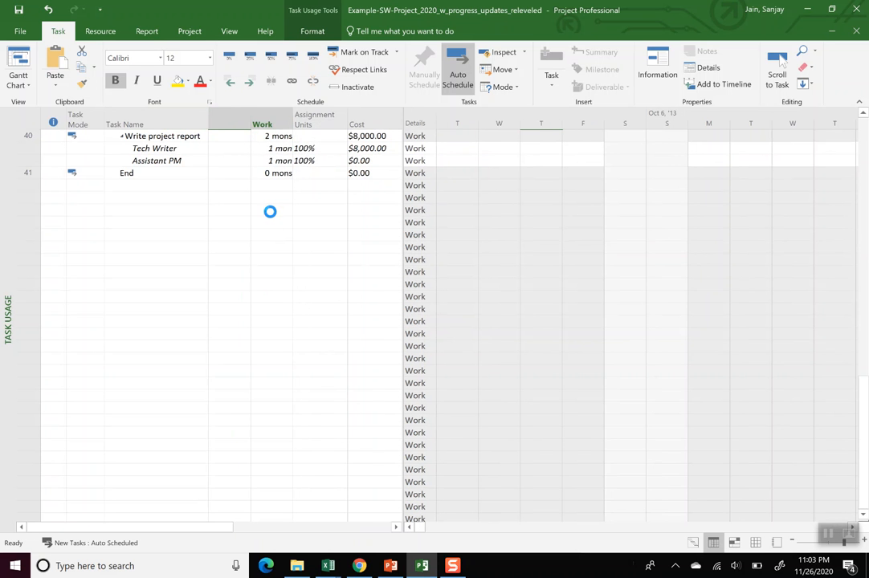
pyautogui.write('rem')
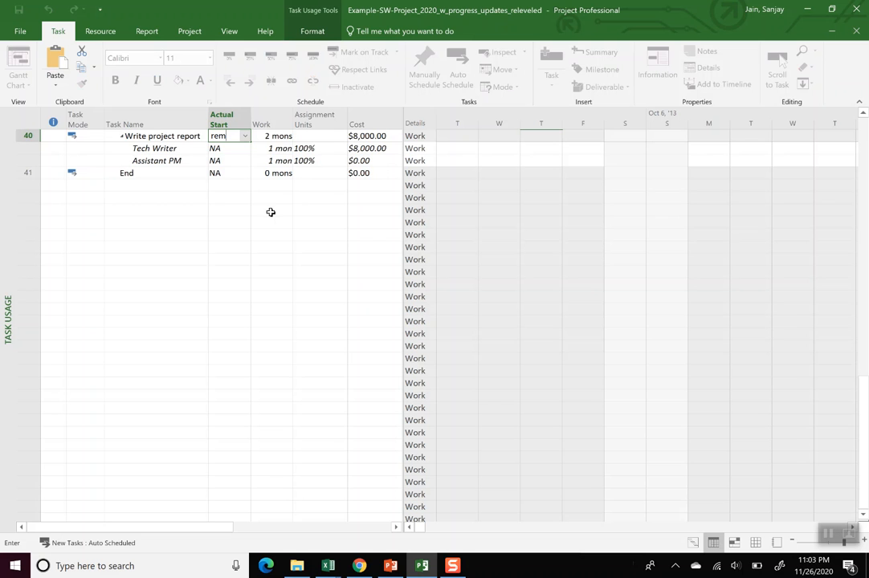
pyautogui.press('Escape')
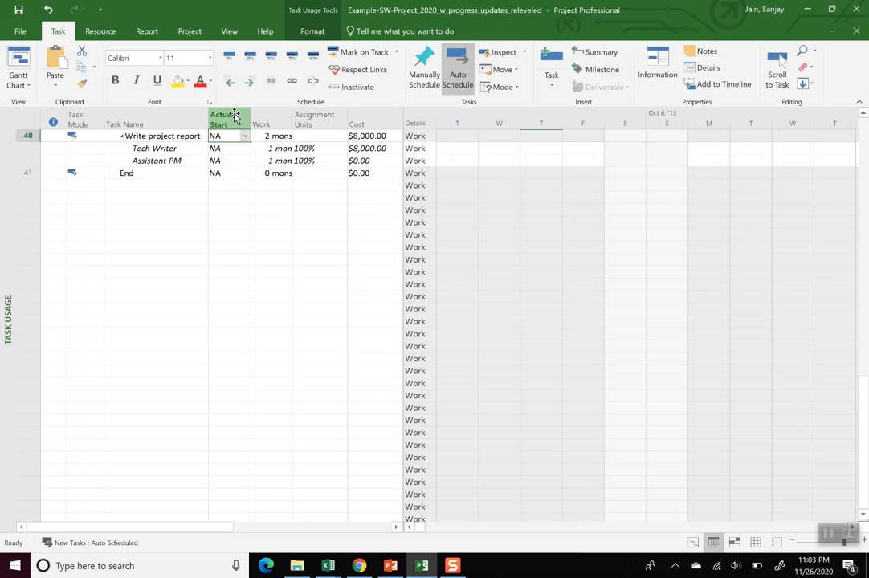
pyautogui.click(234, 117)
pyautogui.rightClick(234, 118)
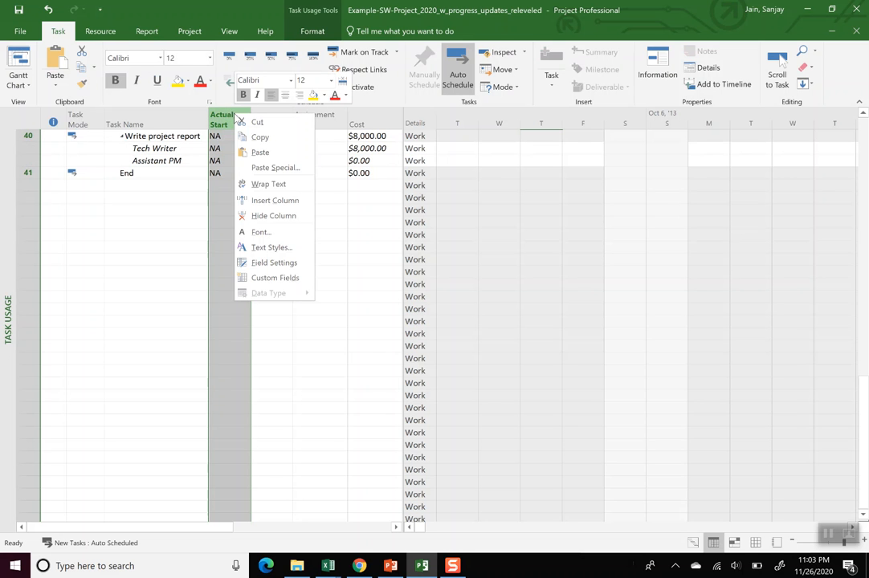
pyautogui.click(270, 213)
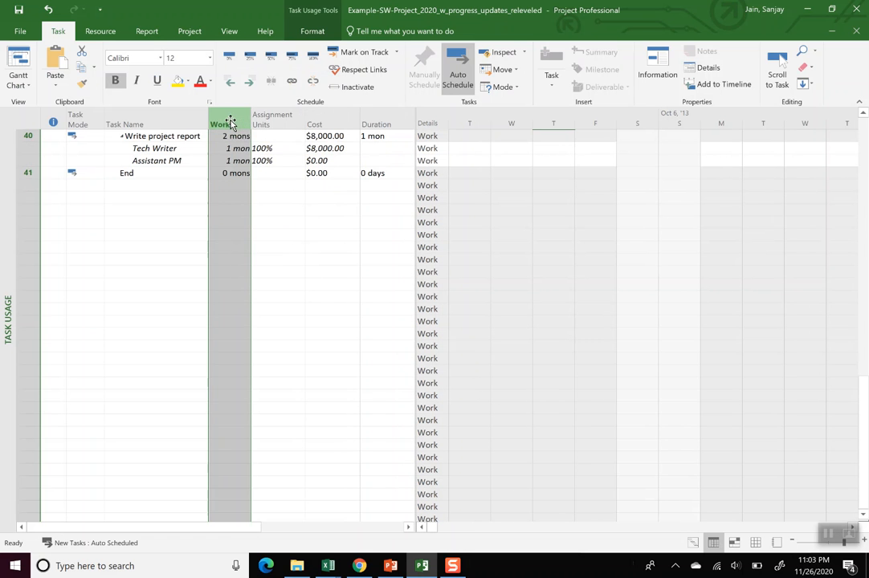
# Insert a Remaining Work column before the Work column.
pyautogui.rightClick(230, 122)
pyautogui.click(267, 208)
pyautogui.write('rem')
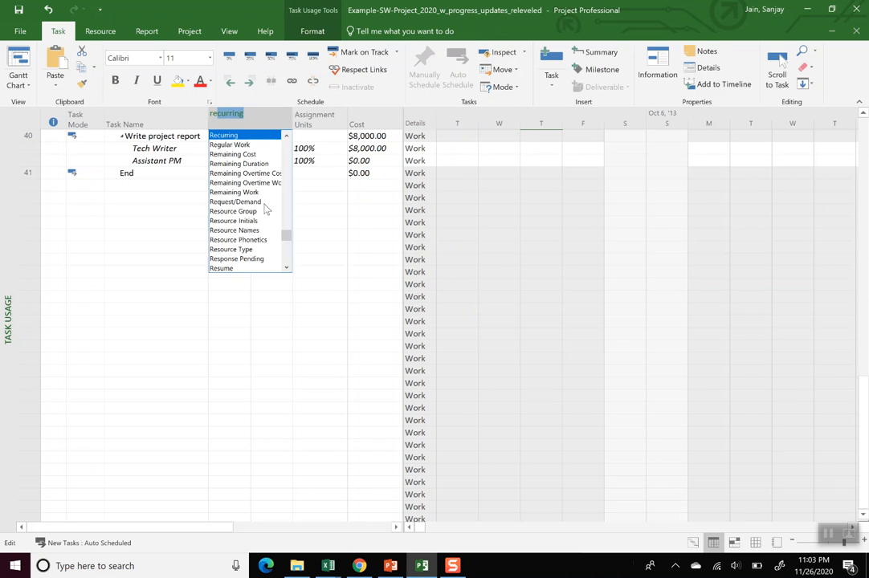
pyautogui.press('Down')
pyautogui.press('Down')
pyautogui.press('Down')
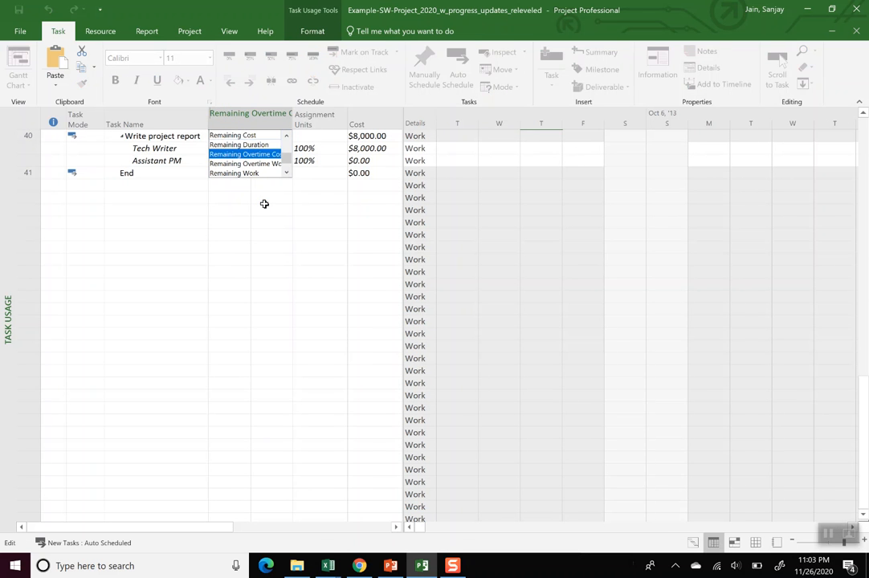
pyautogui.press('Return')
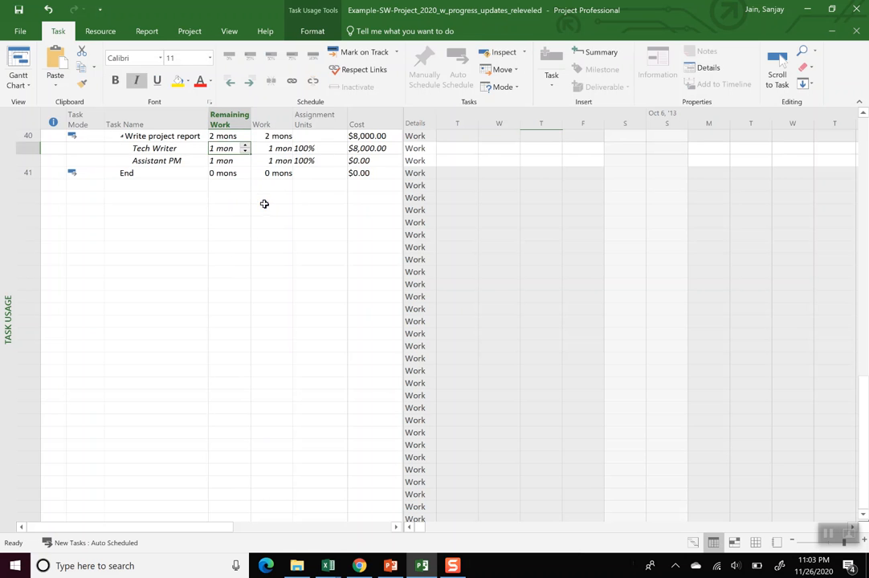
# Insert a Remaining Duration column between Remaining Work and Work.
pyautogui.click(275, 112)
pyautogui.rightClick(274, 112)
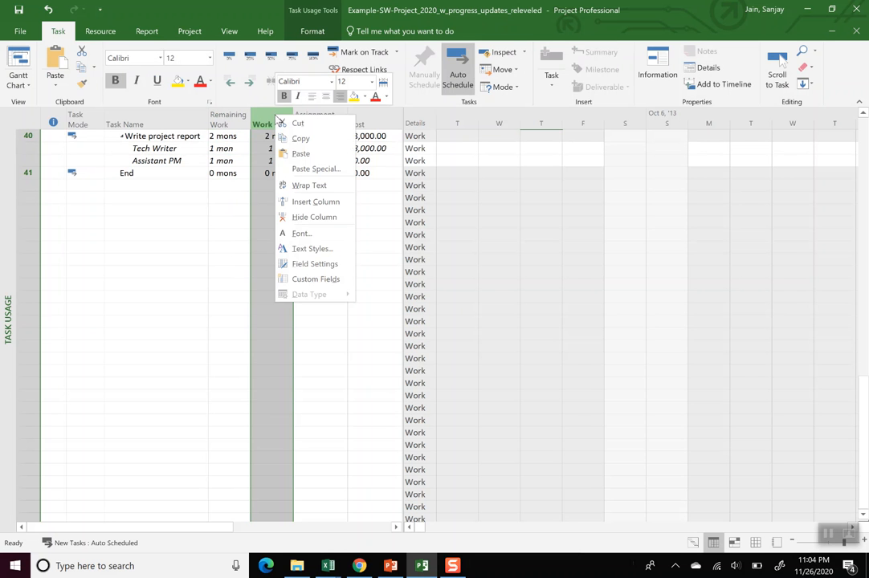
pyautogui.click(310, 203)
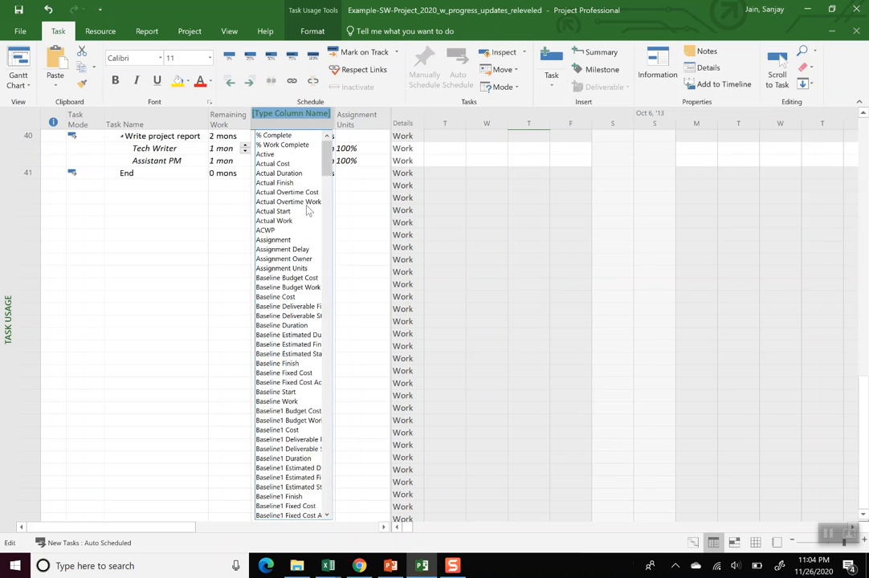
pyautogui.write('e')
pyautogui.press('BackSpace')
pyautogui.write('remaining Cost')
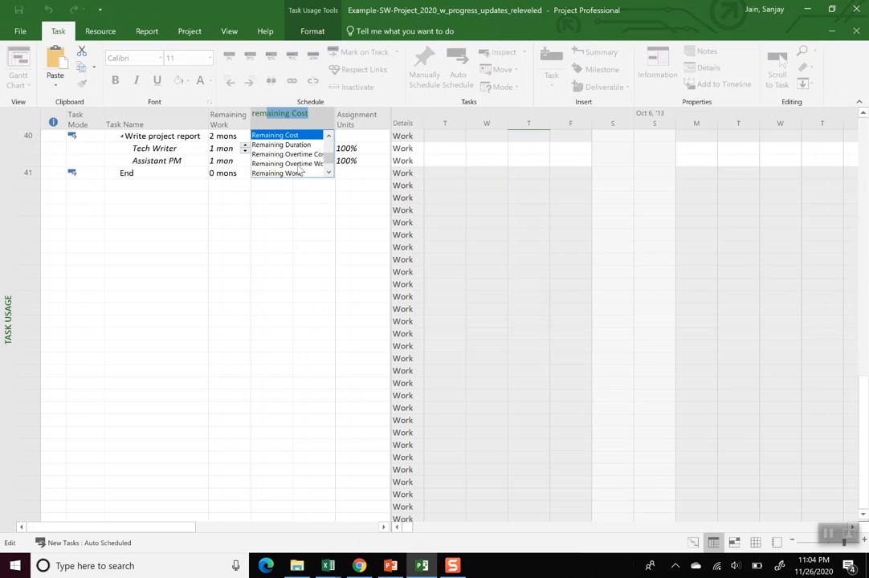
pyautogui.click(298, 145)
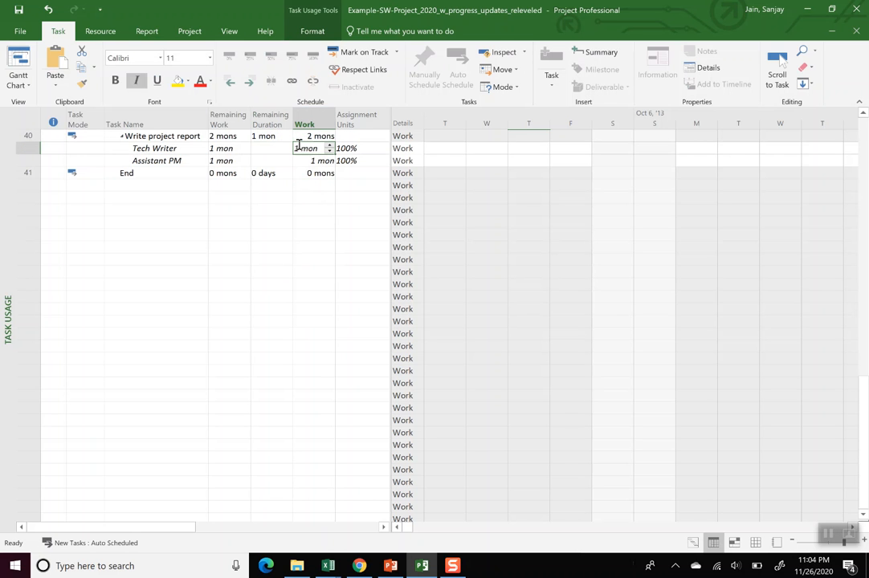
# Move the Assignment Units column so it sits between Remaining Work and Remaining Duration.
pyautogui.click(362, 114)
pyautogui.moveTo(362, 115); pyautogui.dragTo(250, 108)
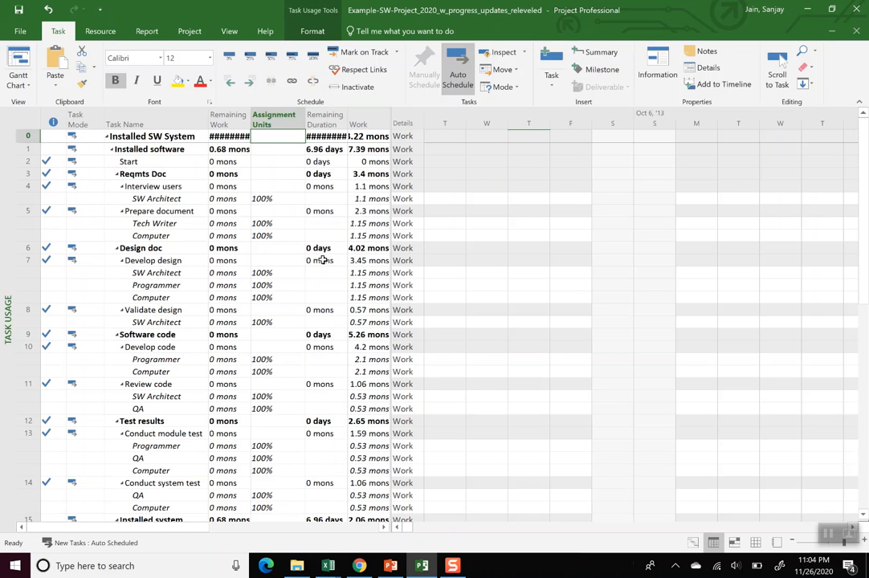
# Go to task 40, Write project report, in the Task Usage view.
pyautogui.hotkey('ctrl', 'g')
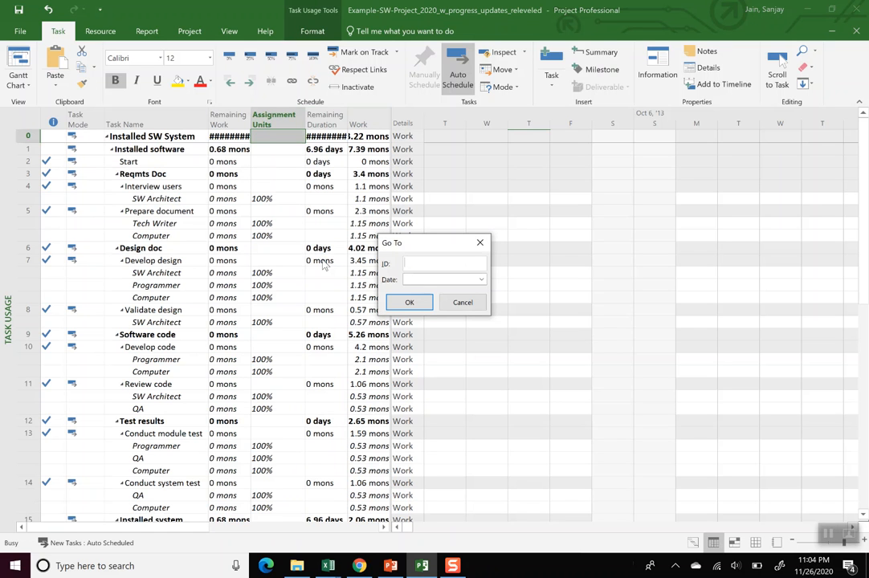
pyautogui.write('40')
pyautogui.press('Return')
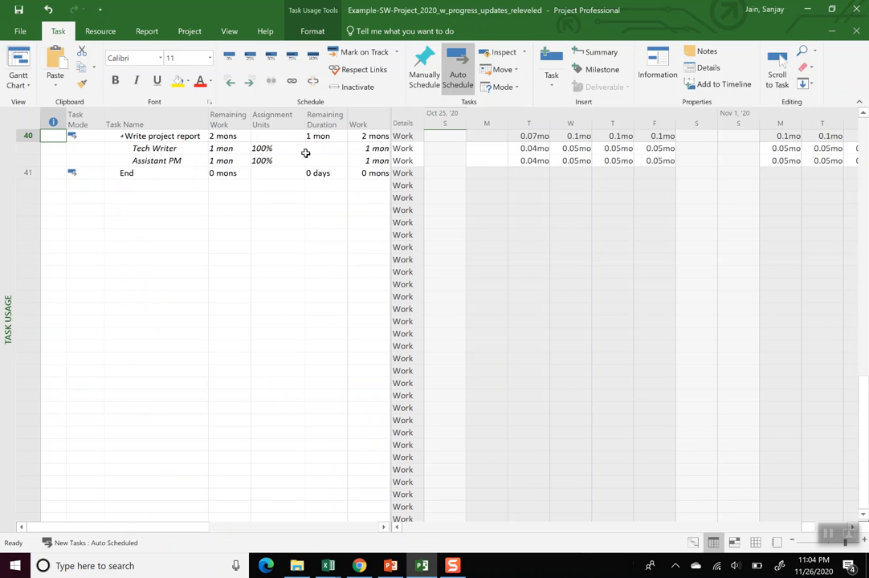
pyautogui.rightClick(357, 125)
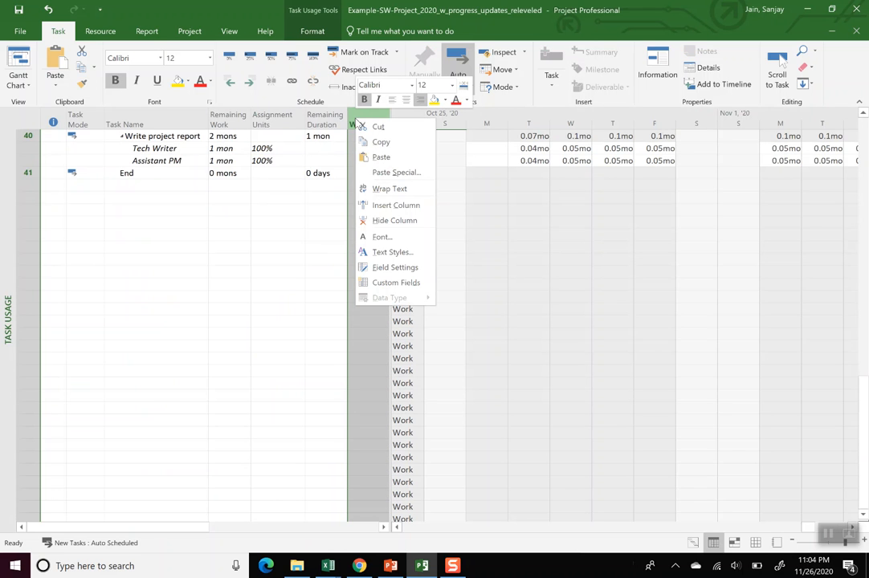
pyautogui.click(370, 203)
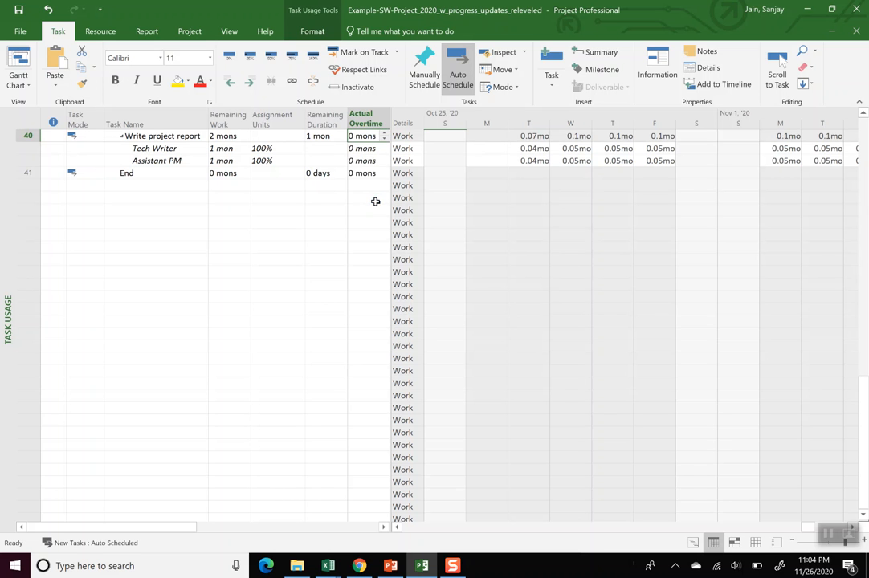
pyautogui.rightClick(367, 121)
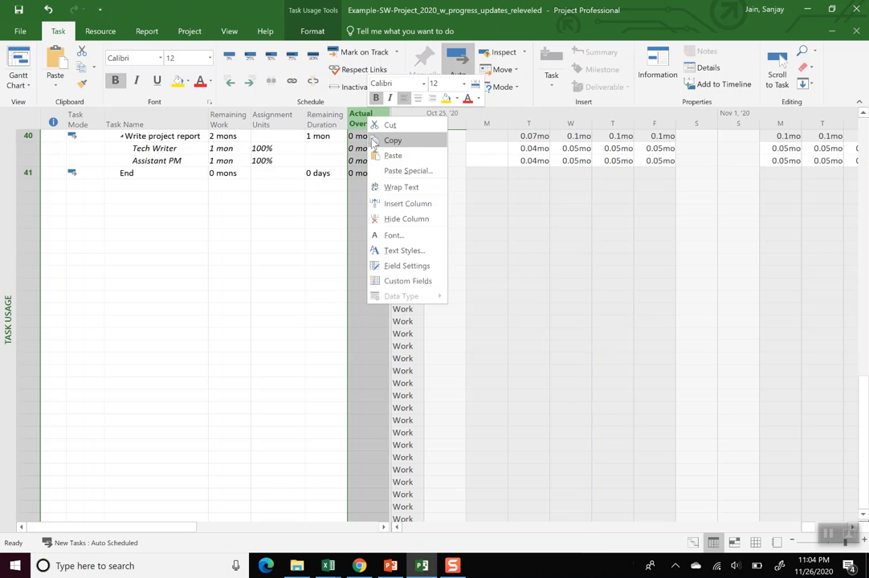
pyautogui.click(396, 220)
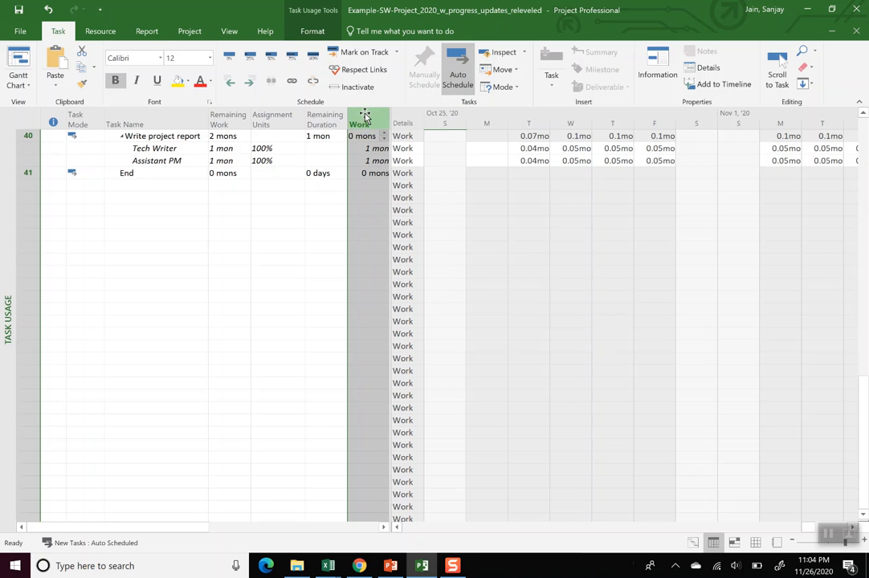
# Insert a Remaining Cost column before the Work column and widen the table area so the Work column fits.
pyautogui.rightClick(365, 120)
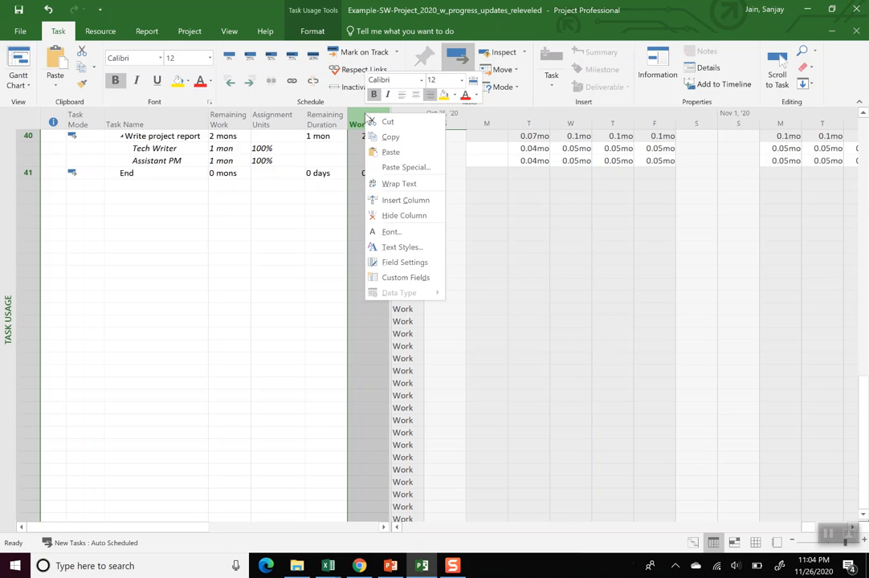
pyautogui.click(394, 200)
pyautogui.write('rem')
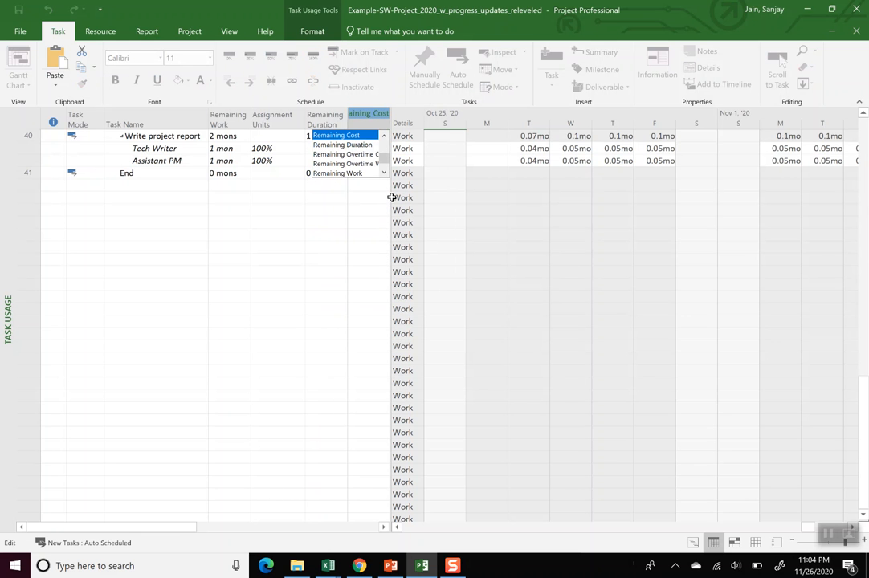
pyautogui.press('Return')
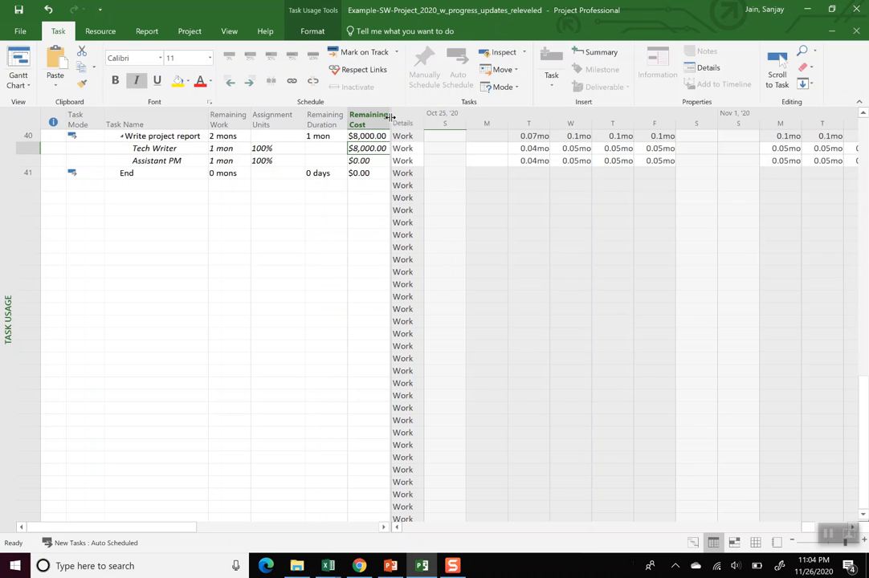
pyautogui.moveTo(389, 117); pyautogui.dragTo(431, 116)
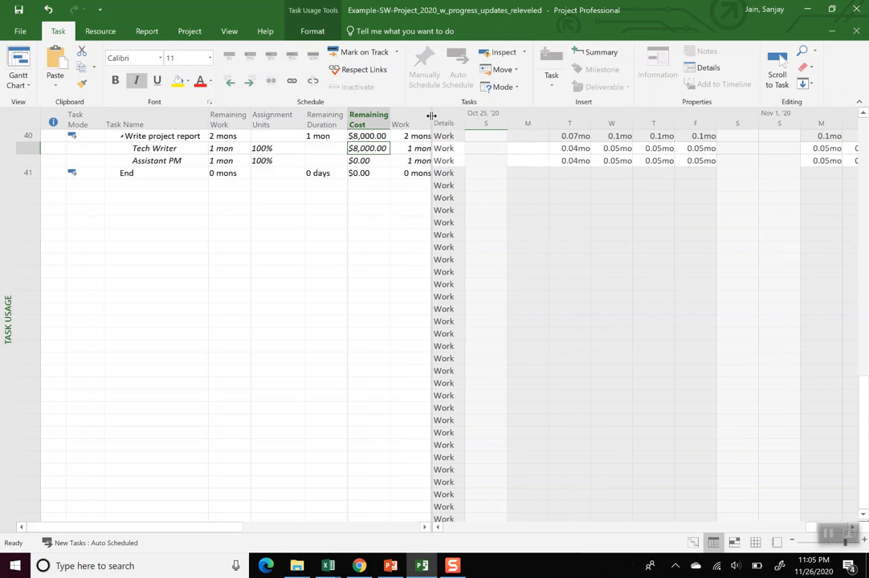
# Switch to Excel and check the additional resource multiplier and work input in months for the 93% efficiency case.
pyautogui.hotkey('alt', 'Tab')
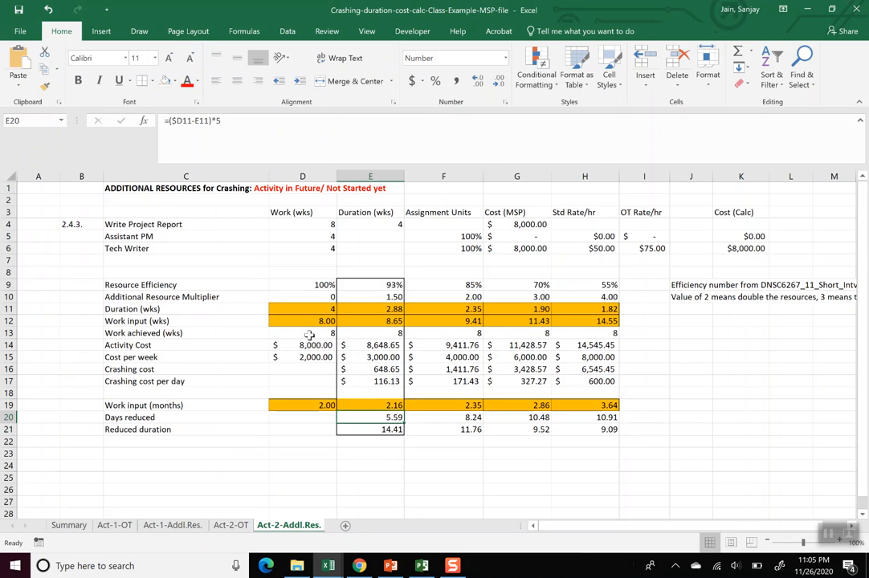
pyautogui.click(392, 296)
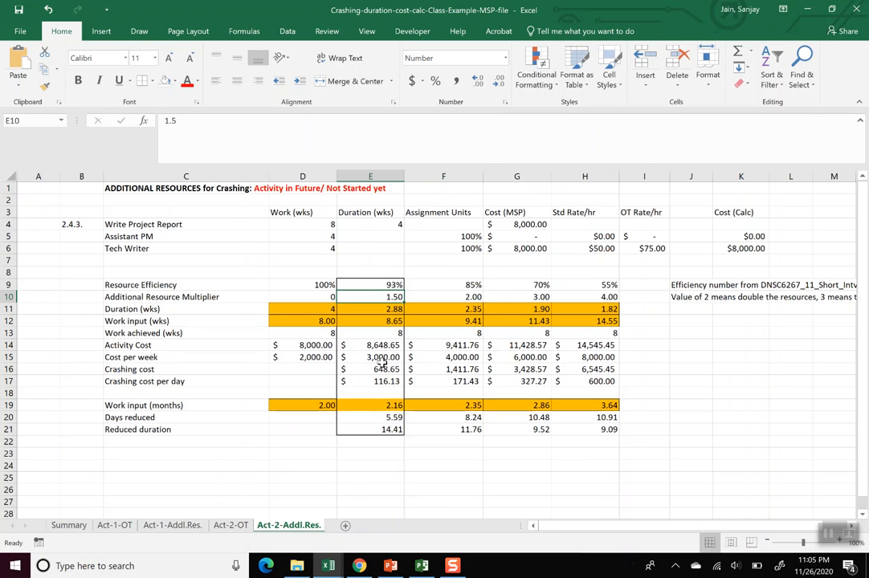
pyautogui.click(386, 407)
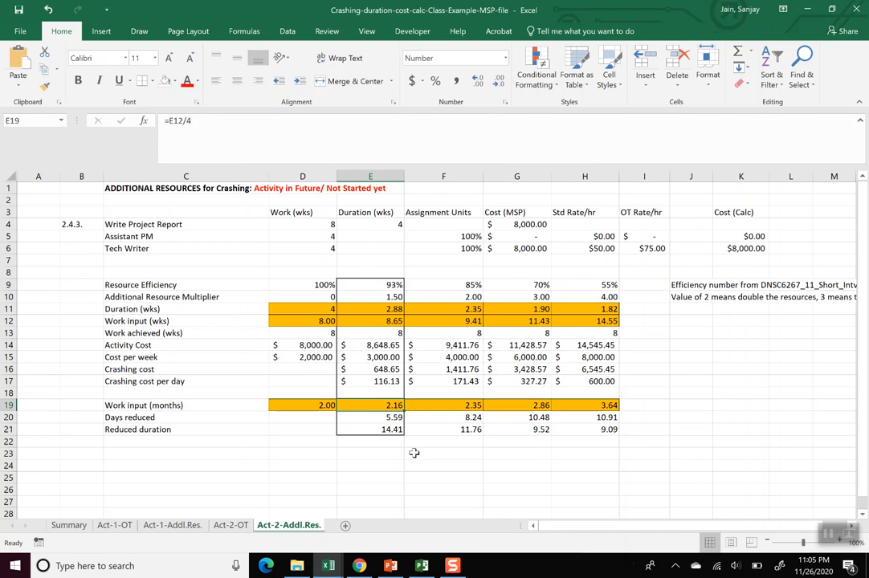
# Switch back to Project and change the task type of Write project report to Fixed Work.
pyautogui.hotkey('alt', 'Tab')
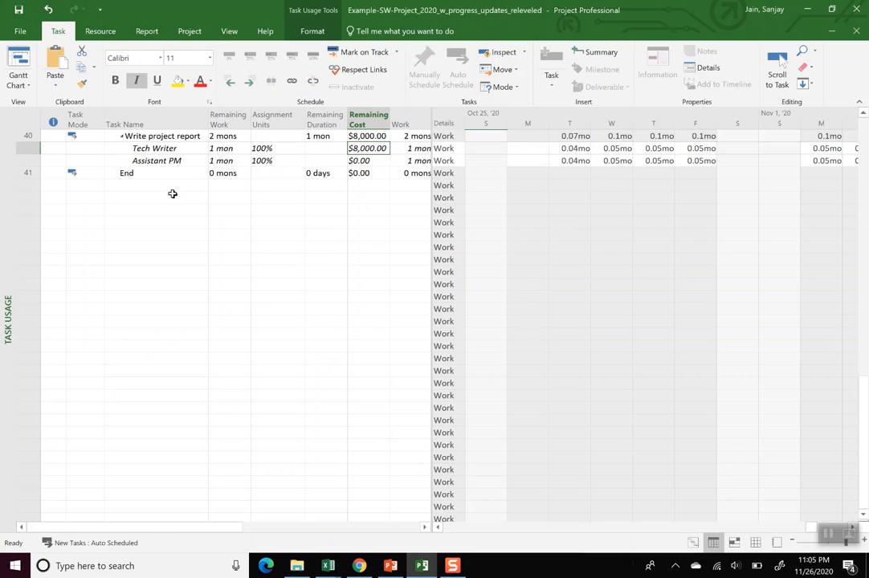
pyautogui.click(162, 136)
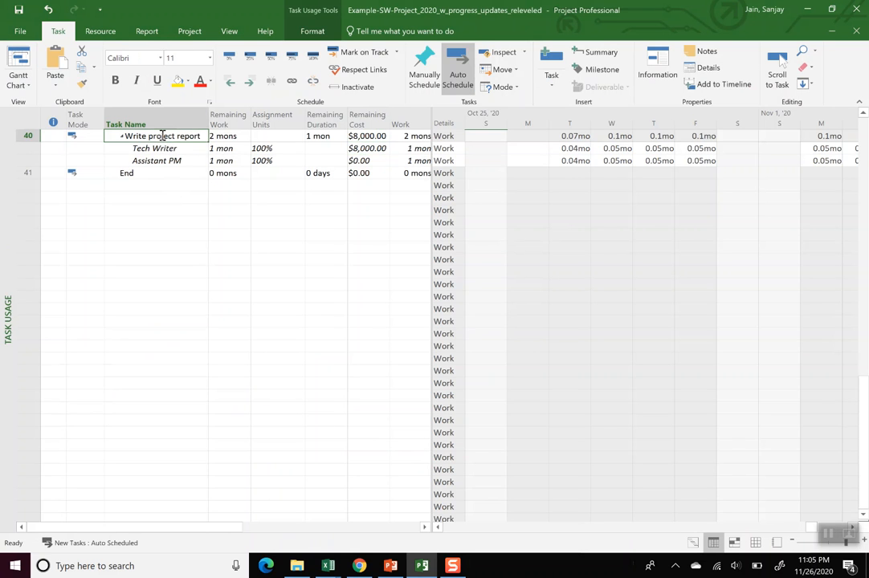
pyautogui.rightClick(163, 136)
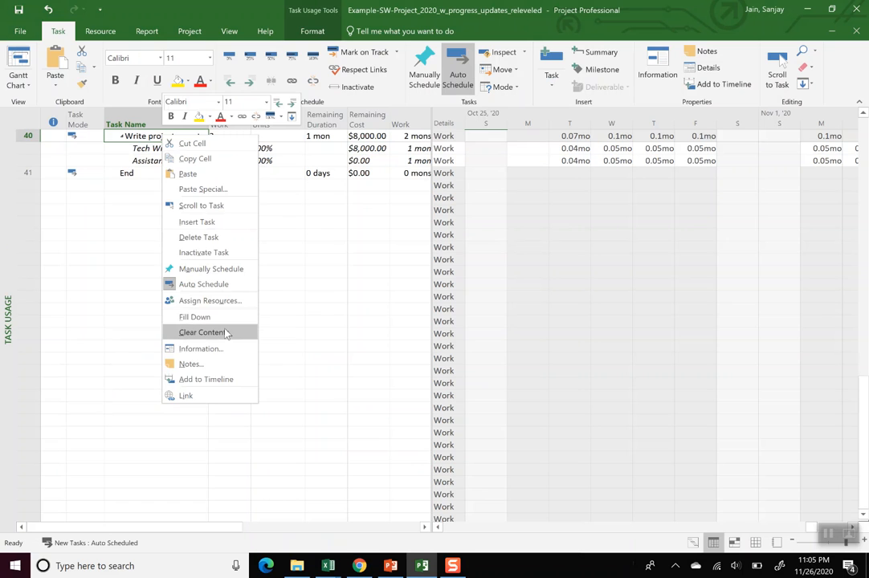
pyautogui.click(227, 351)
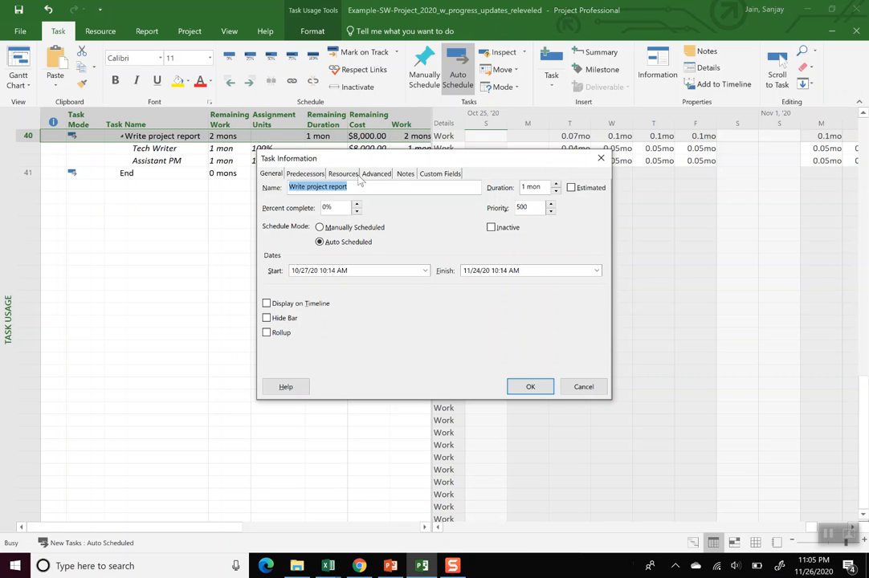
pyautogui.click(378, 177)
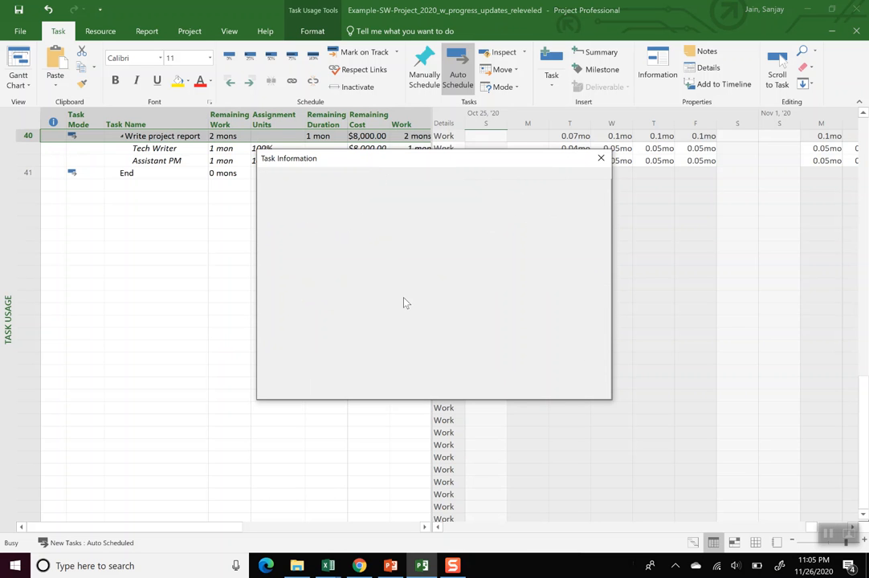
pyautogui.click(442, 277)
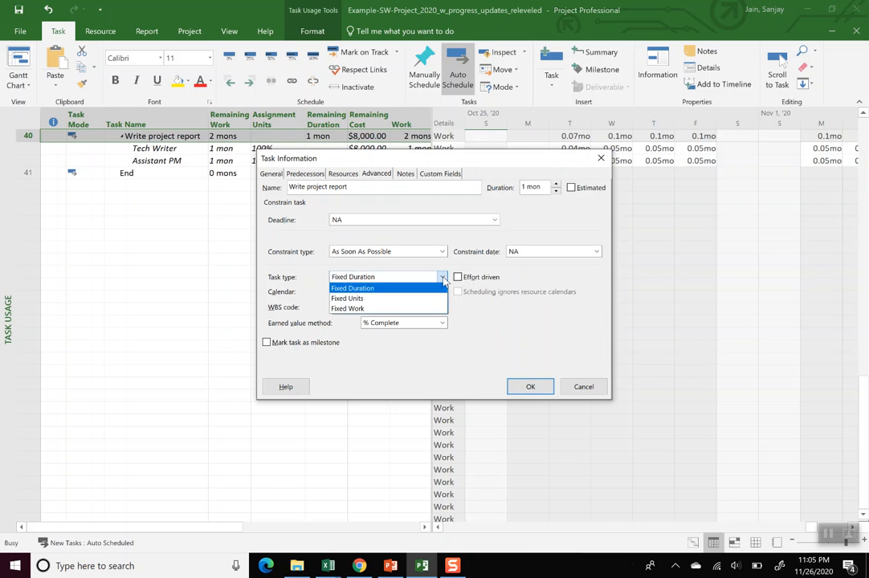
pyautogui.click(432, 310)
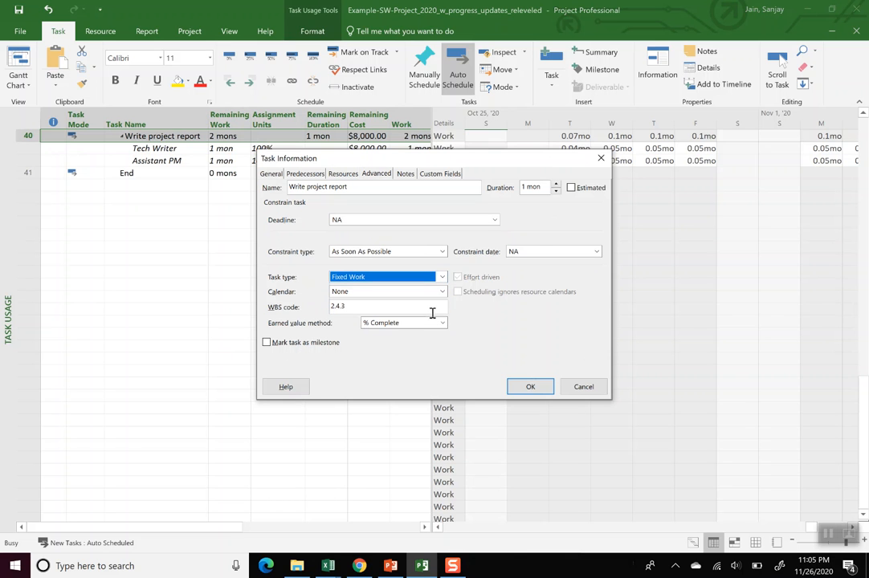
pyautogui.click(529, 387)
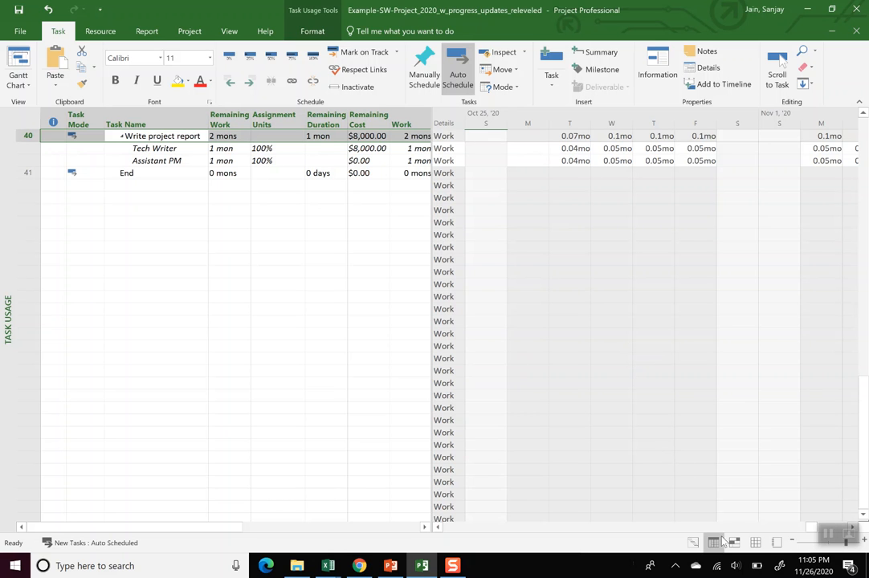
# Set the assignment units of both Tech Writer and Assistant PM on Write project report to 150%.
pyautogui.moveTo(810, 528)
pyautogui.mouseDown()
pyautogui.moveTo(789, 528)
pyautogui.moveTo(840, 528)
pyautogui.moveTo(812, 529)
pyautogui.mouseUp()
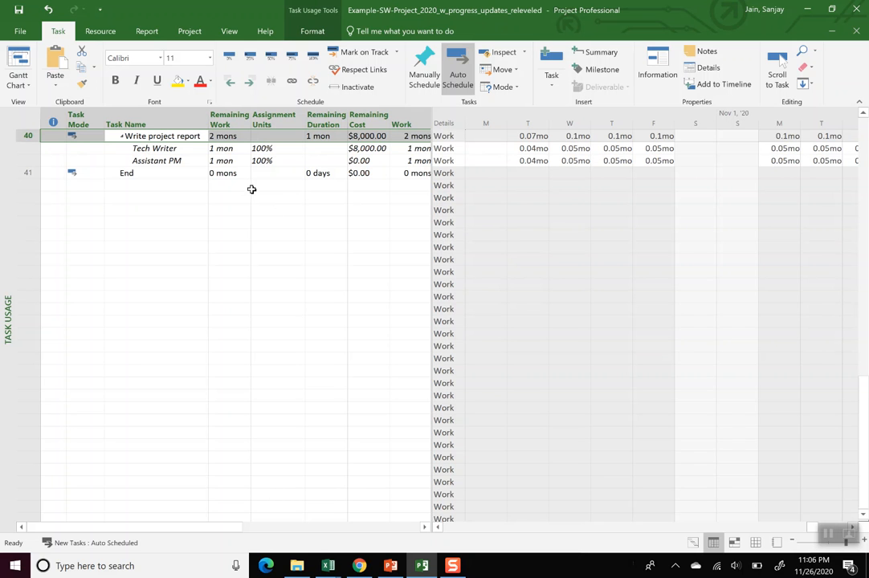
pyautogui.click(272, 148)
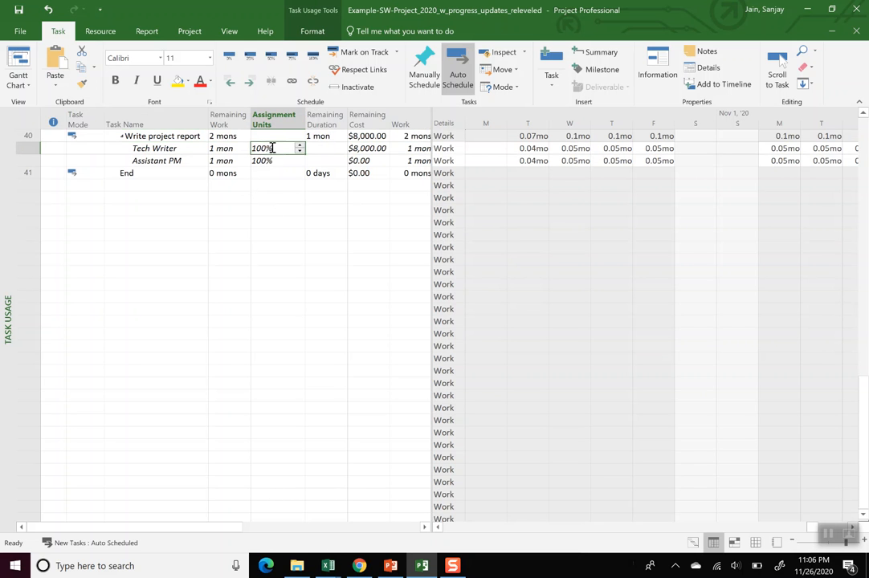
pyautogui.click(276, 148)
pyautogui.click(298, 147)
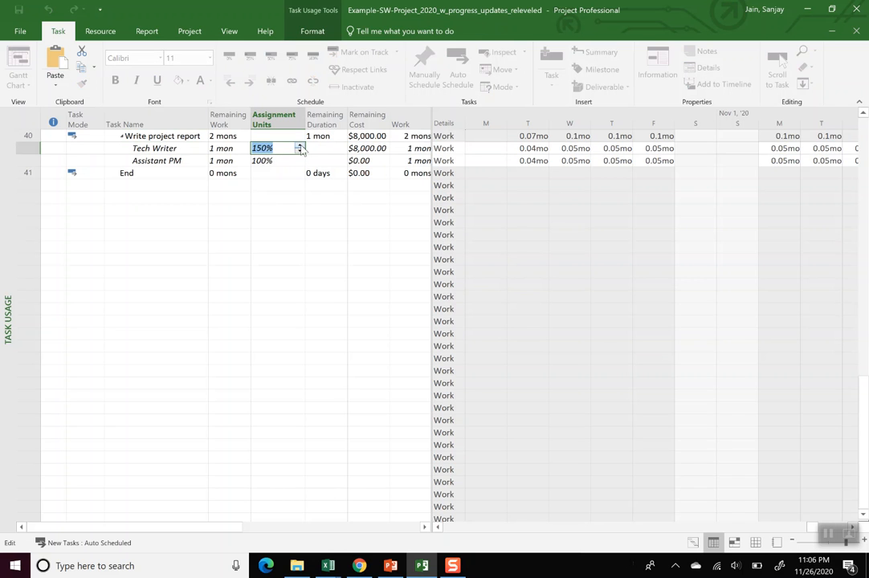
pyautogui.click(294, 161)
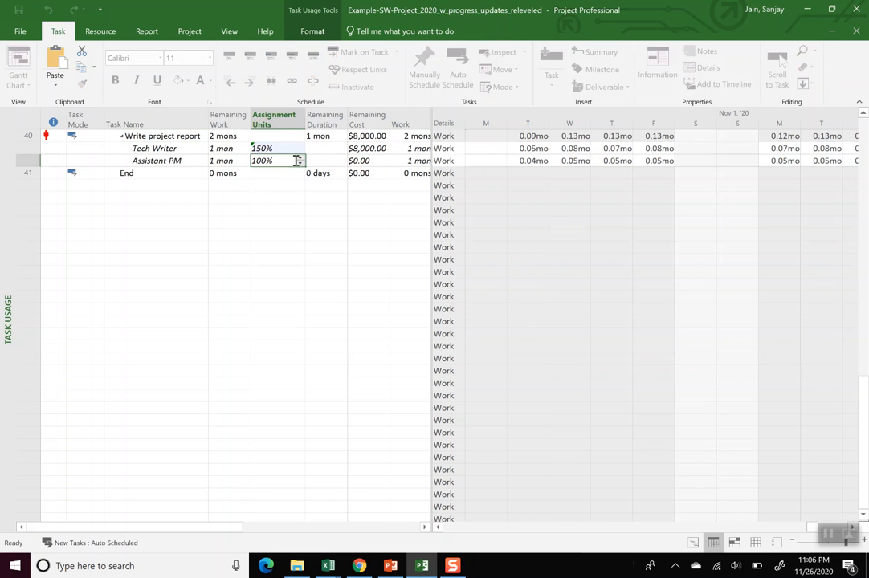
pyautogui.click(300, 158)
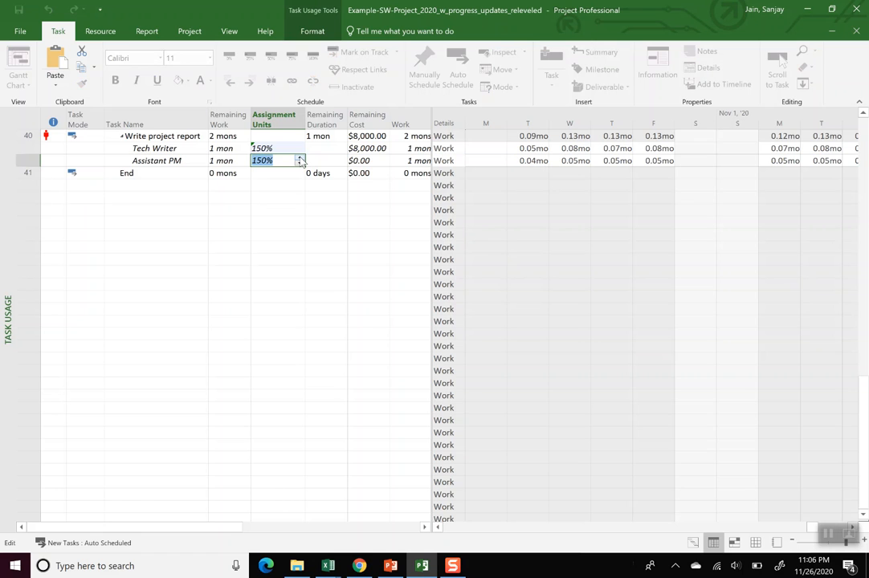
pyautogui.click(298, 203)
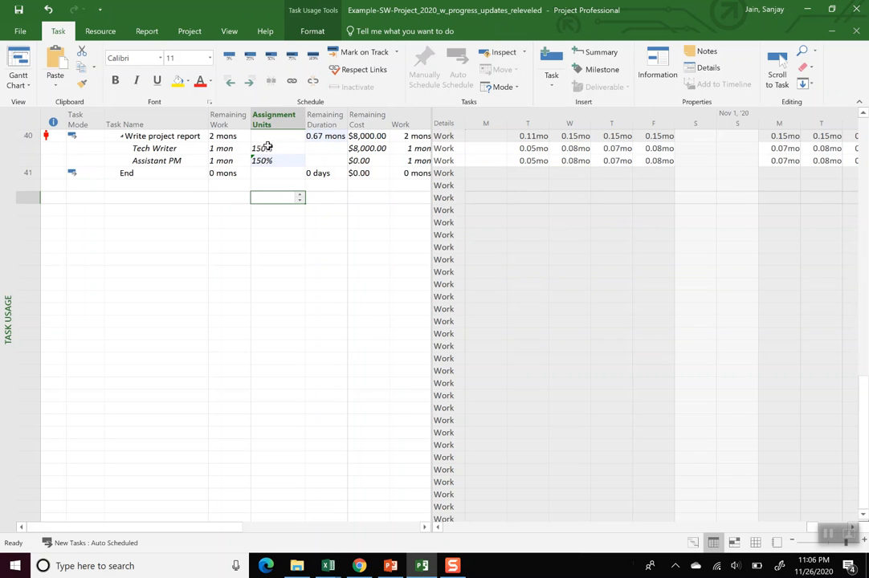
# Set the remaining work of Write project report to 2.16 months, checking the work input in the Excel sheet.
pyautogui.click(230, 136)
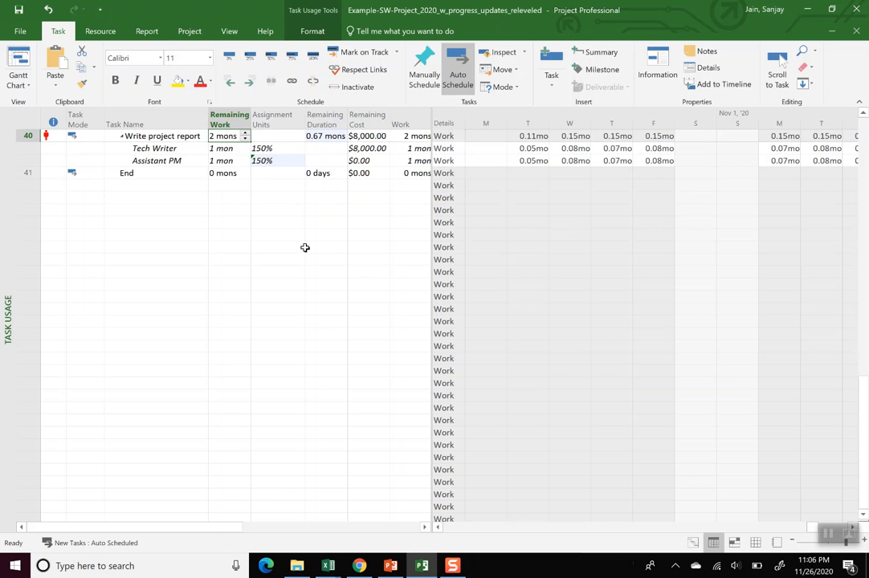
pyautogui.hotkey('alt', 'Tab')
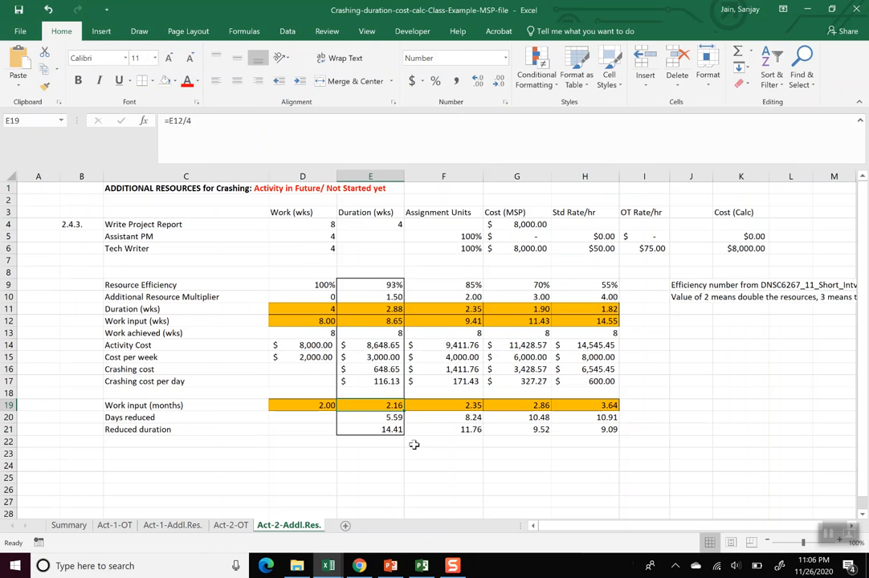
pyautogui.press('alt')
pyautogui.hotkey('alt', 'Tab')
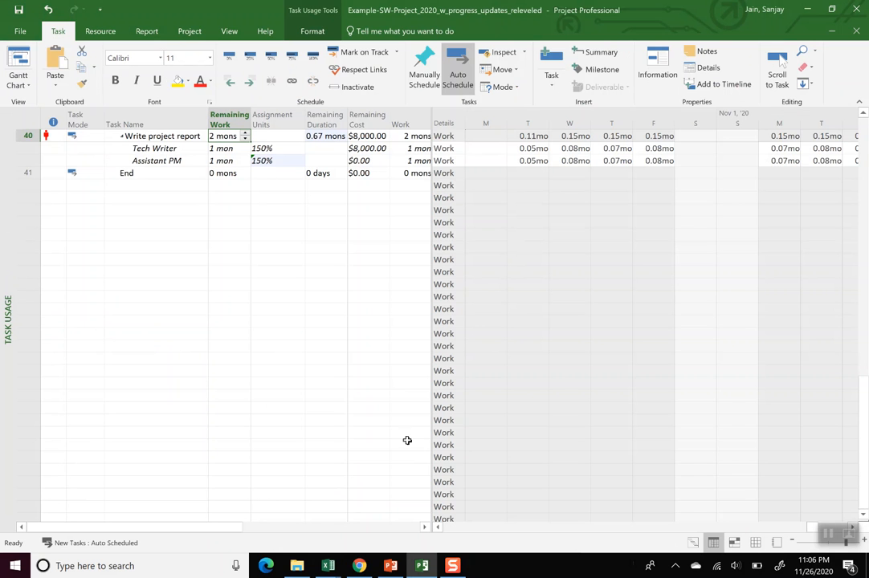
pyautogui.click(218, 137)
pyautogui.write('2.16')
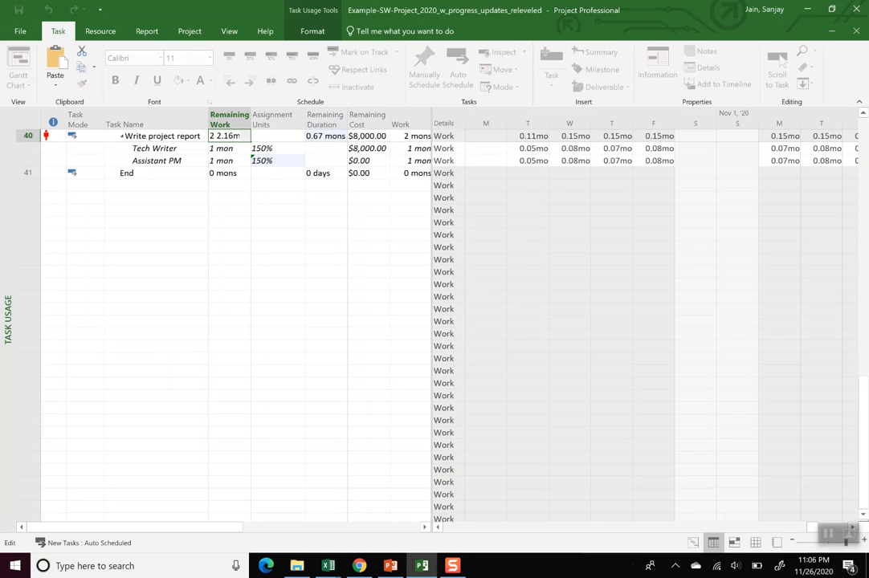
pyautogui.press('BackSpace')
pyautogui.press('BackSpace')
pyautogui.press('BackSpace')
pyautogui.press('BackSpace')
pyautogui.press('BackSpace')
pyautogui.write('.16')
pyautogui.press('Return')
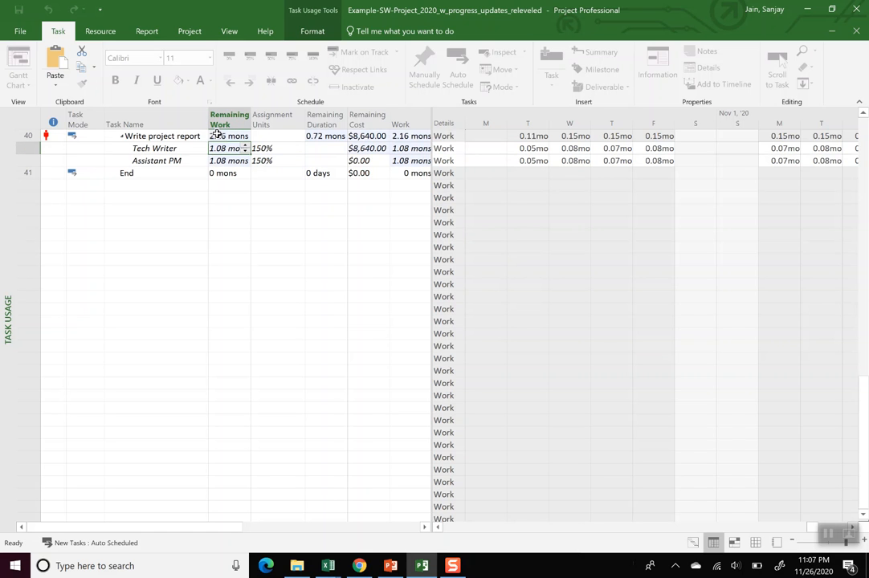
# Compare the remaining duration and remaining cost of Write project report with the crashing calculation in Excel.
pyautogui.click(329, 135)
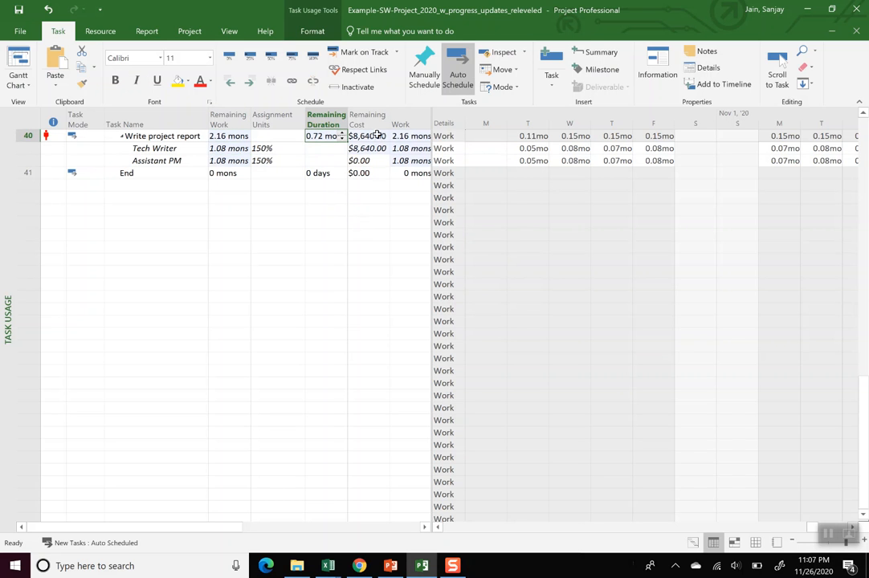
pyautogui.press('Right')
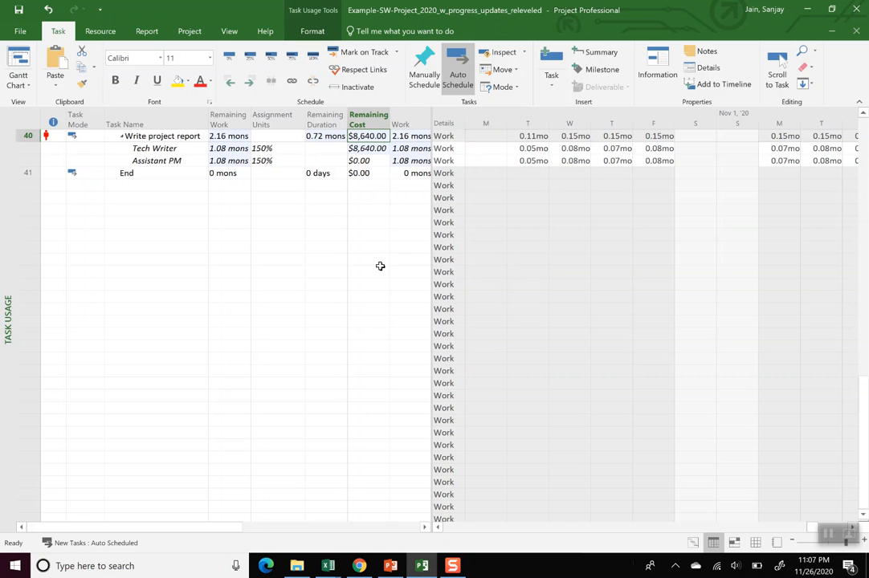
pyautogui.hotkey('alt', 'Tab')
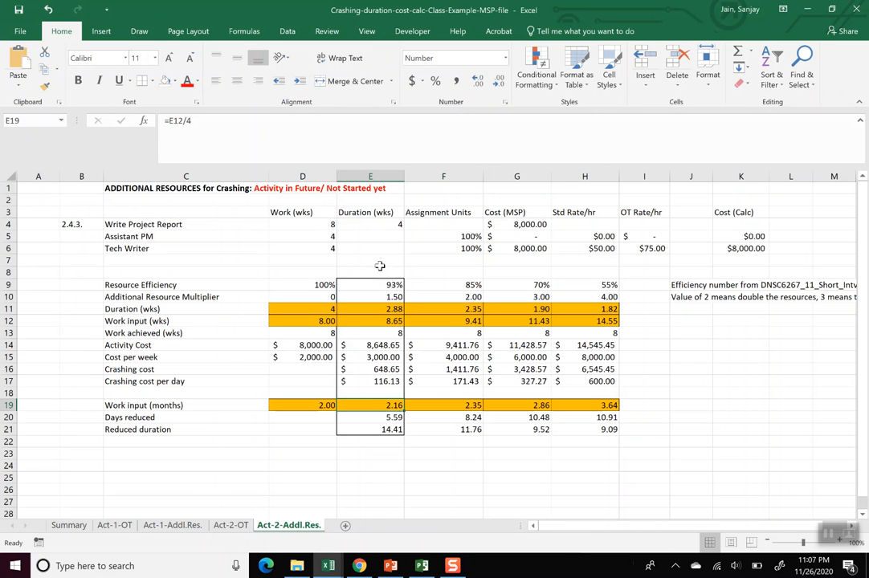
# Convert the 1.50 multiplier's reduced duration to months by entering =E21/20 in cell E22 of the Act-2-Addl.Res. sheet.
pyautogui.click(387, 345)
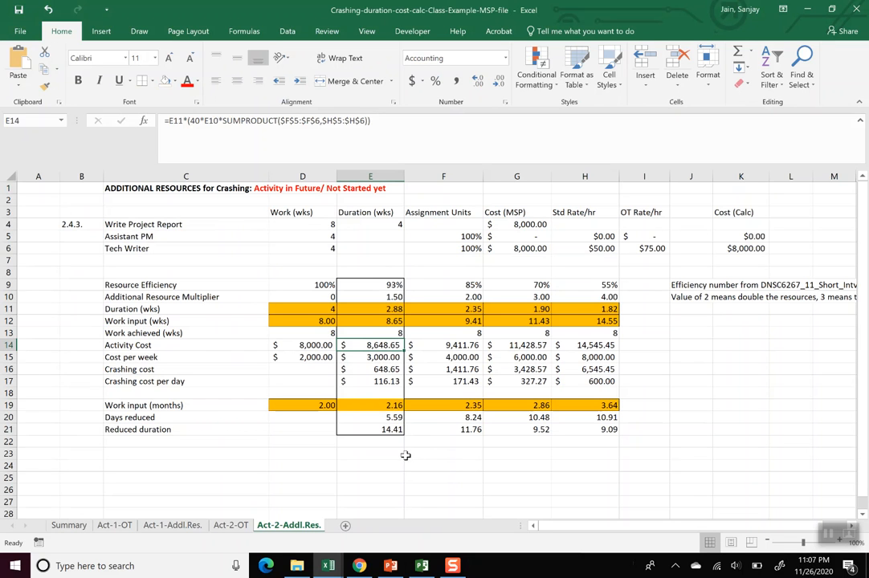
pyautogui.click(391, 432)
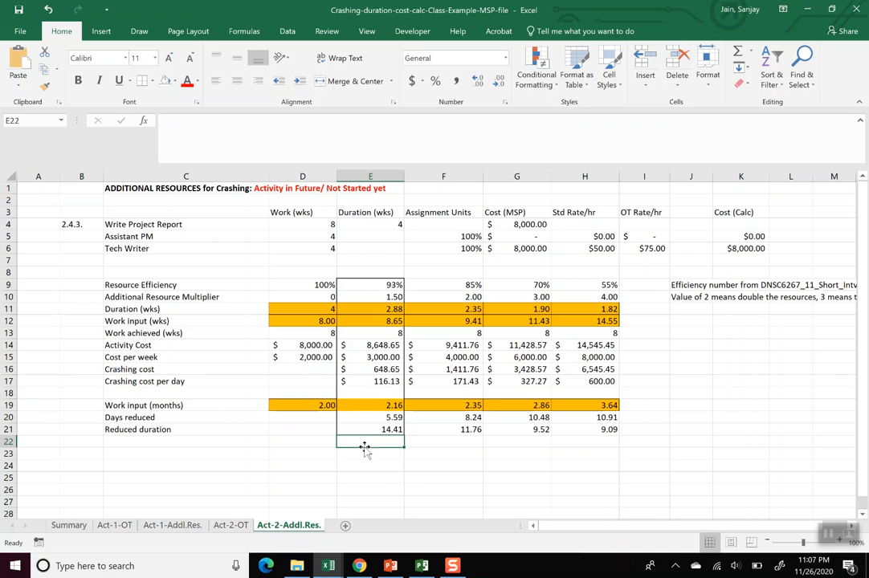
pyautogui.write('=')
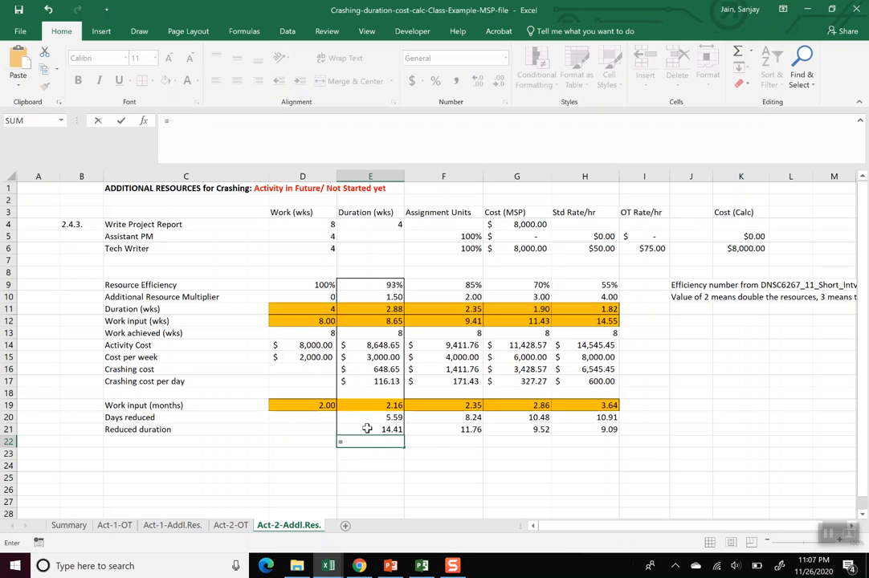
pyautogui.click(367, 428)
pyautogui.write('/20')
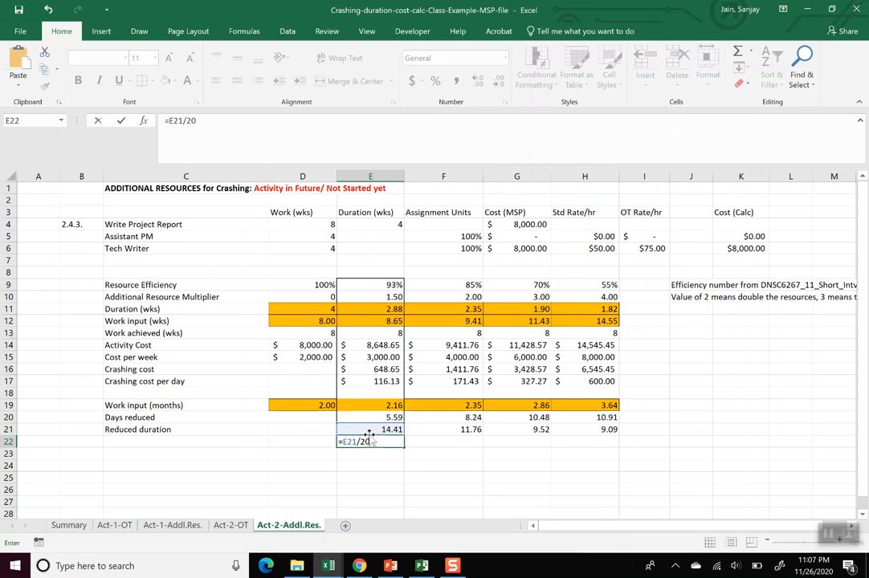
pyautogui.press('Return')
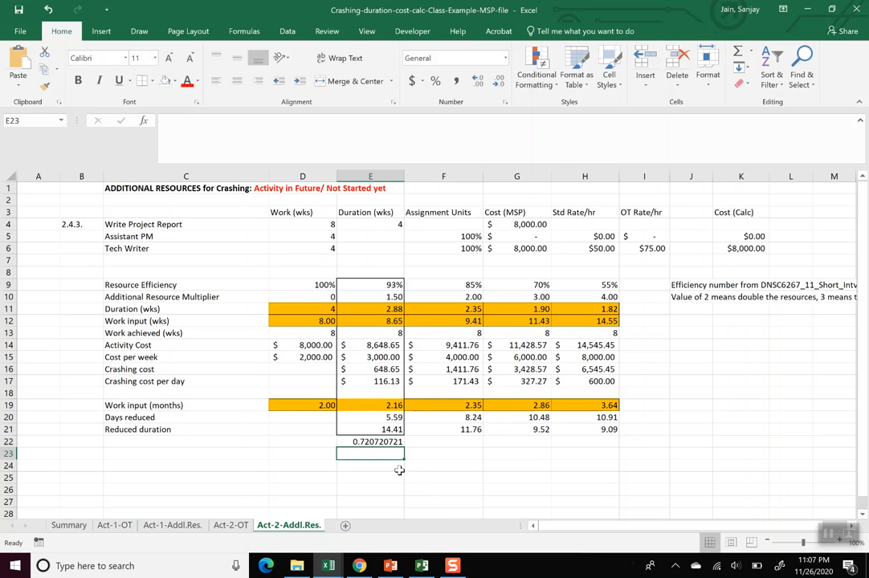
# Switch to Project and widen the Remaining Duration and Remaining Cost columns so their values display in full.
pyautogui.hotkey('alt', 'Tab')
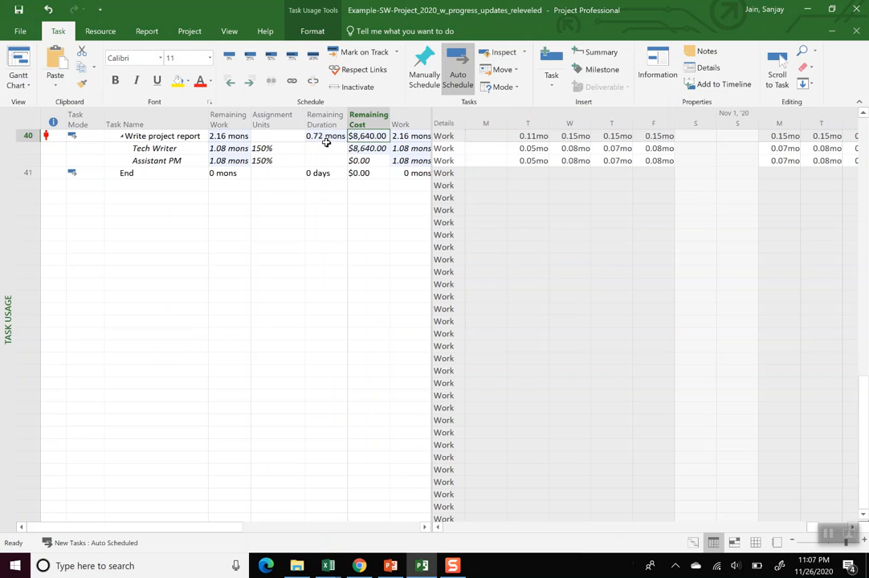
pyautogui.scroll(3, 338, 293)
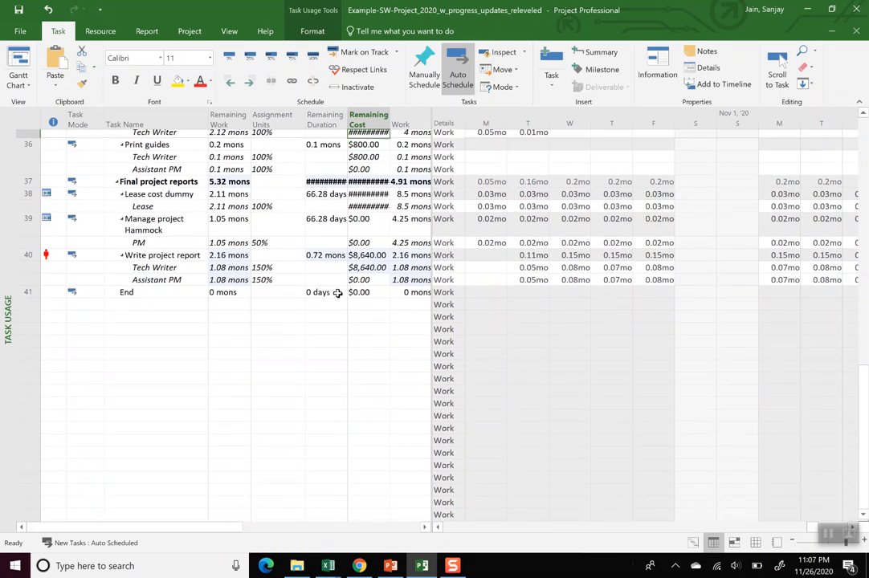
pyautogui.scroll(2, 337, 293)
pyautogui.press('Up')
pyautogui.press('Up')
pyautogui.press('Up')
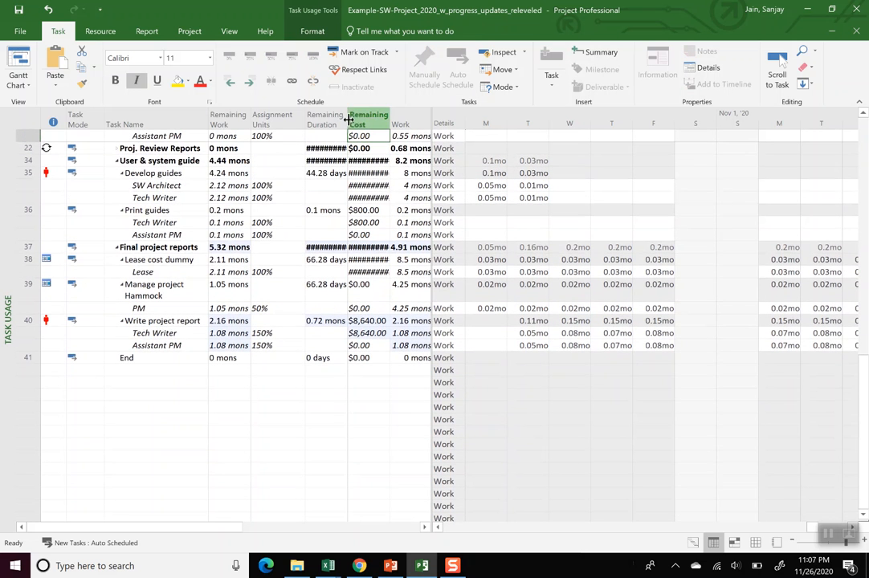
pyautogui.moveTo(350, 118); pyautogui.dragTo(402, 118)
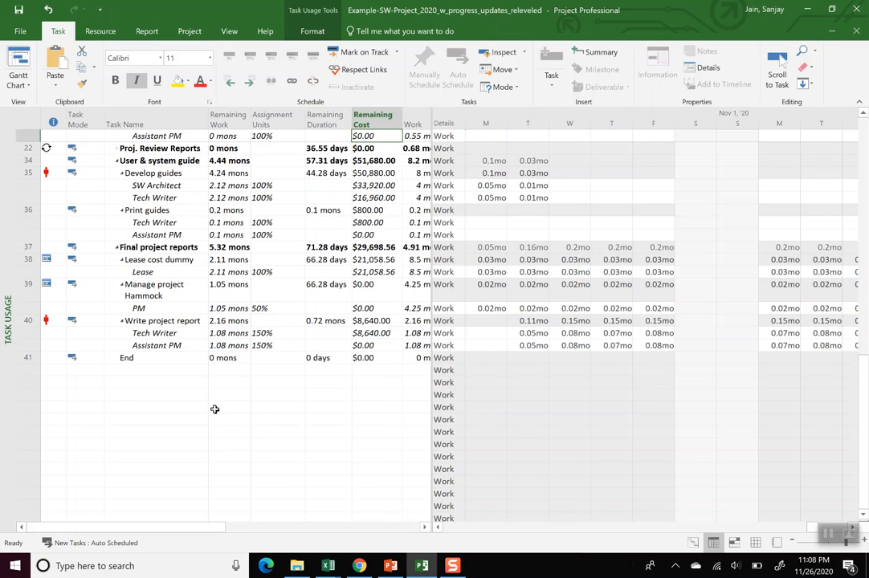
# Switch to Excel and examine the 1.20 multiplier's work input and resource efficiency for Develop guides on the Act-1-Addl.Res. sheet.
pyautogui.hotkey('alt', 'Tab')
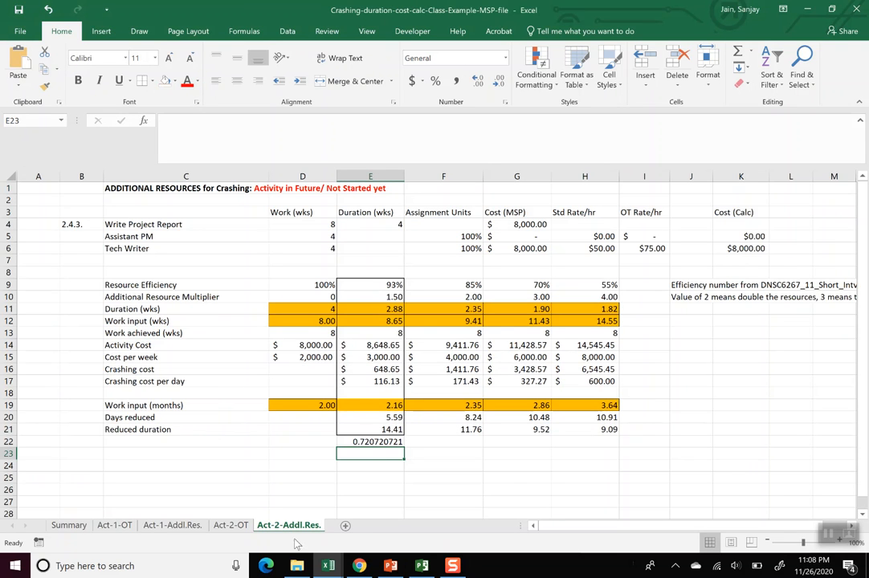
pyautogui.click(165, 525)
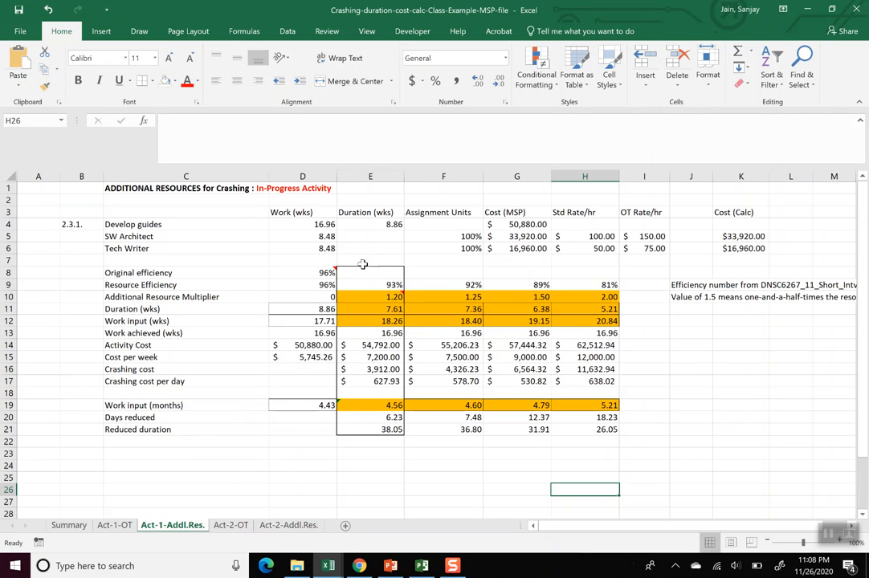
pyautogui.click(387, 299)
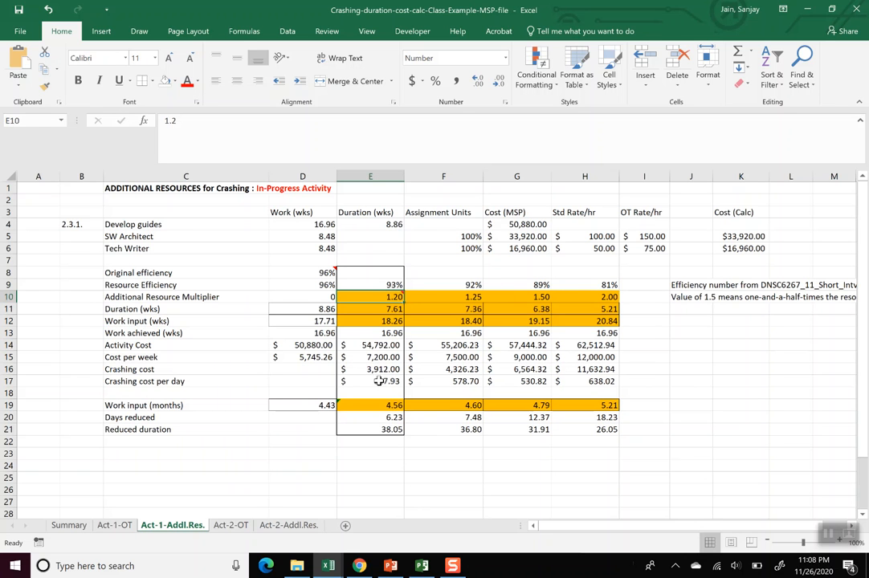
pyautogui.click(374, 406)
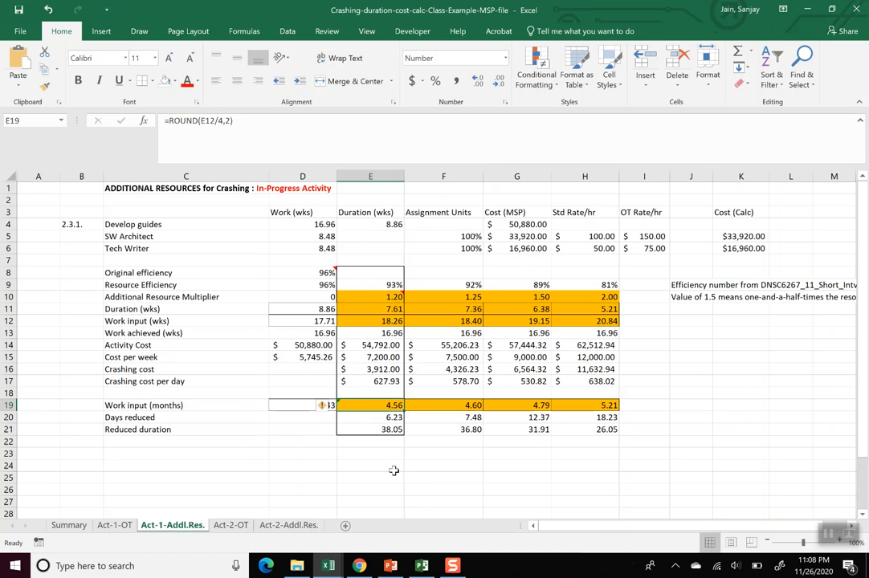
pyautogui.click(375, 286)
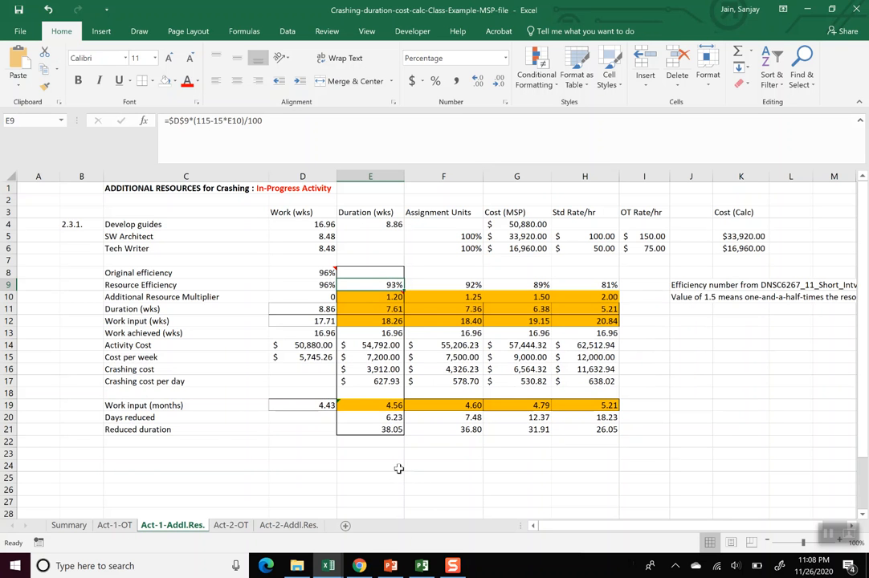
# Switch back to Project and change the task type of Develop guides to Fixed Work.
pyautogui.hotkey('alt', 'Tab')
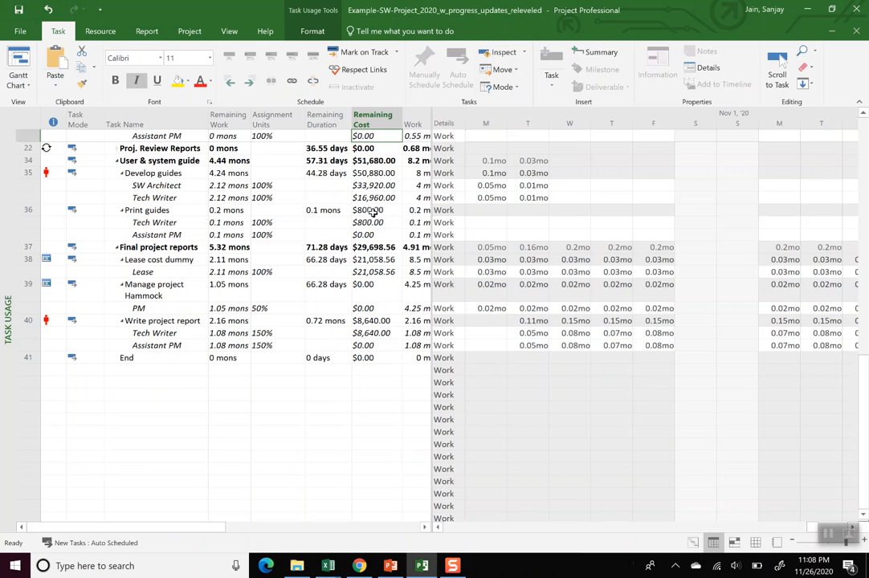
pyautogui.click(179, 172)
pyautogui.rightClick(183, 174)
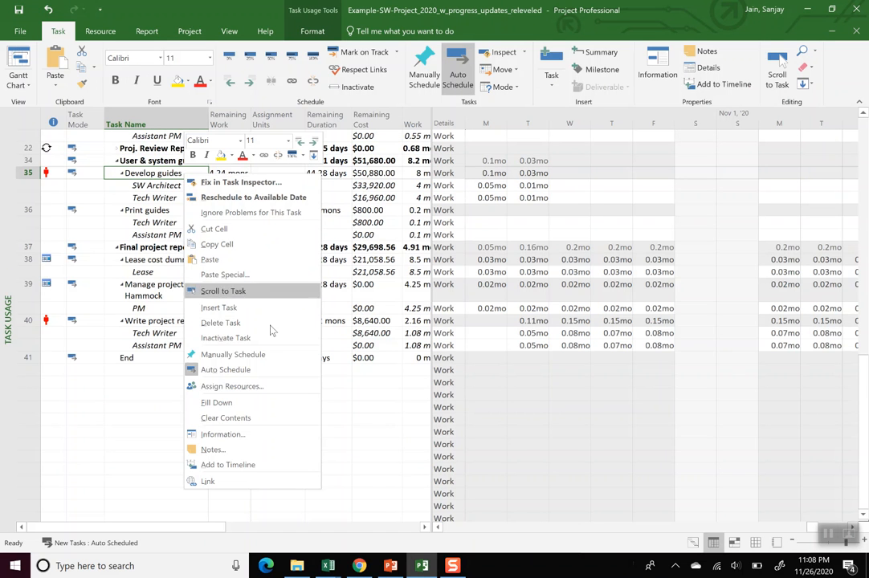
pyautogui.click(281, 434)
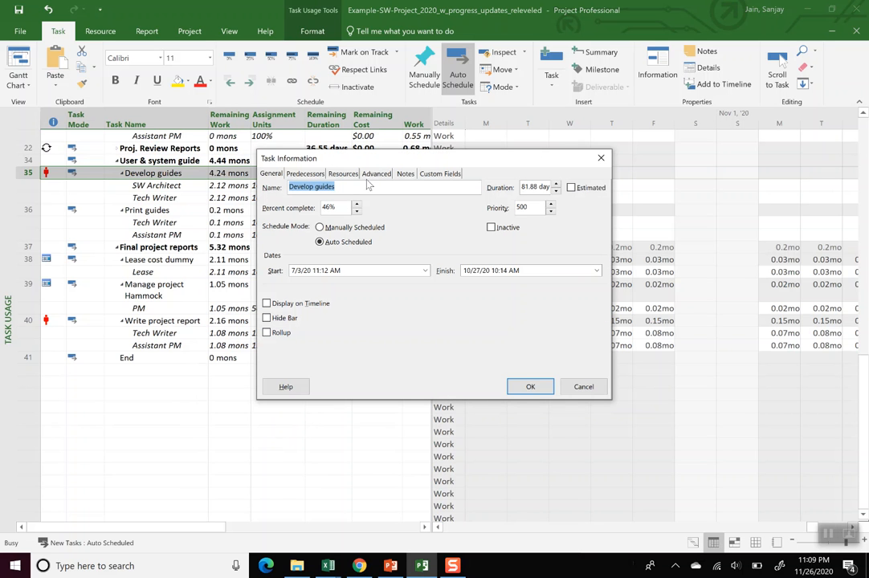
pyautogui.click(372, 175)
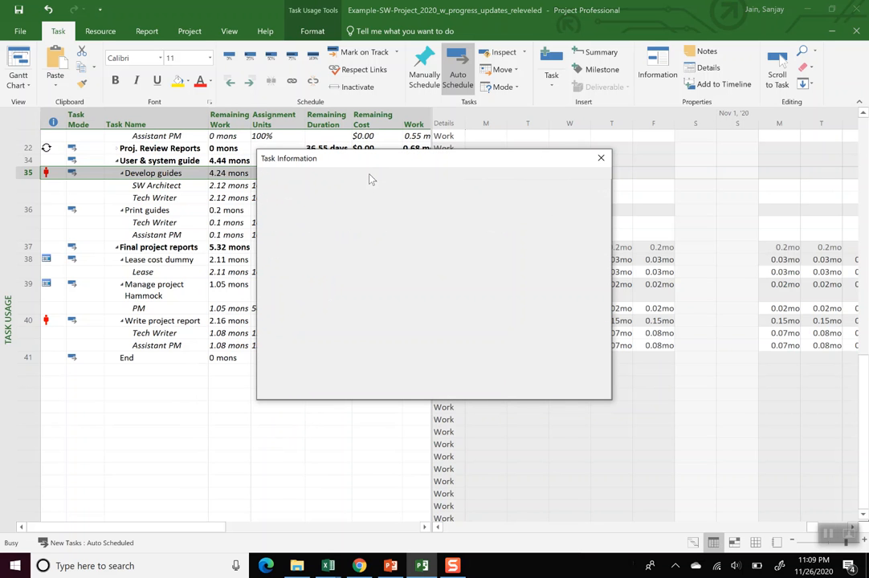
pyautogui.click(442, 277)
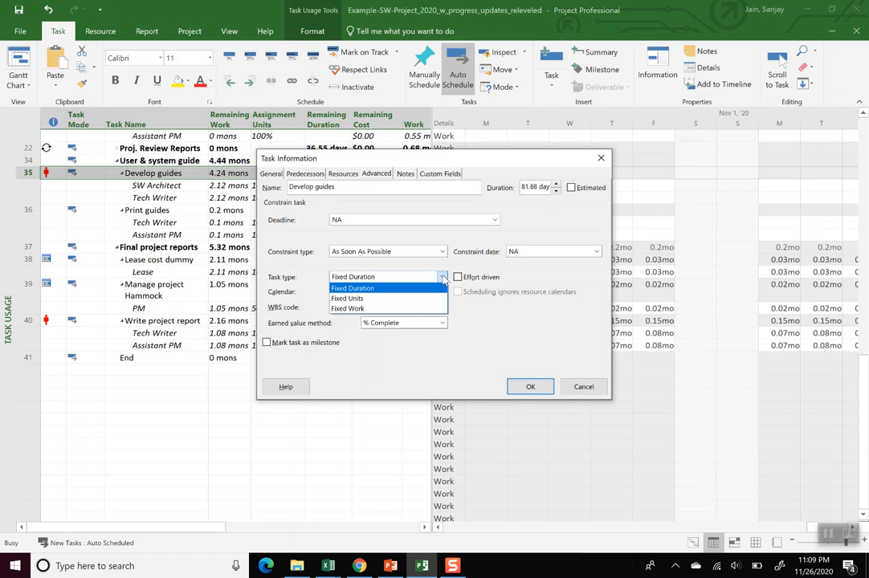
pyautogui.click(430, 308)
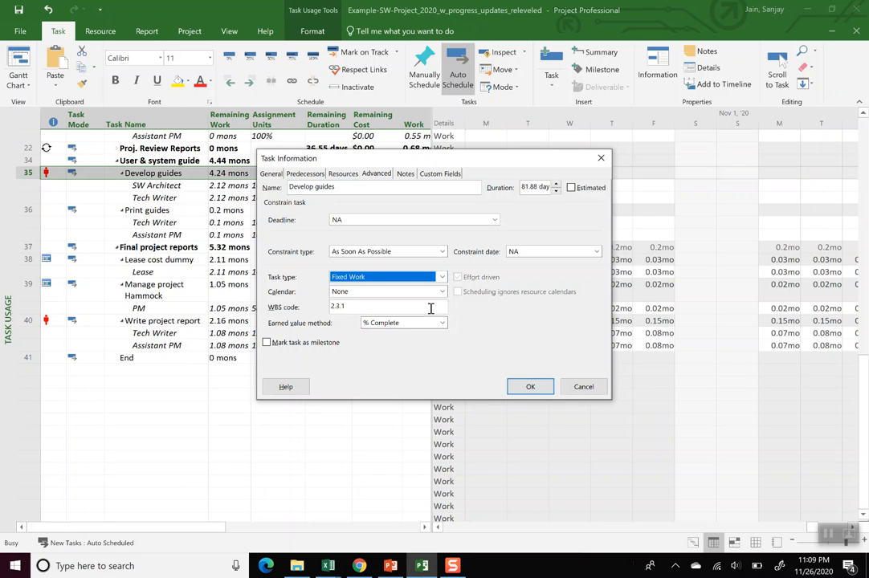
pyautogui.click(529, 386)
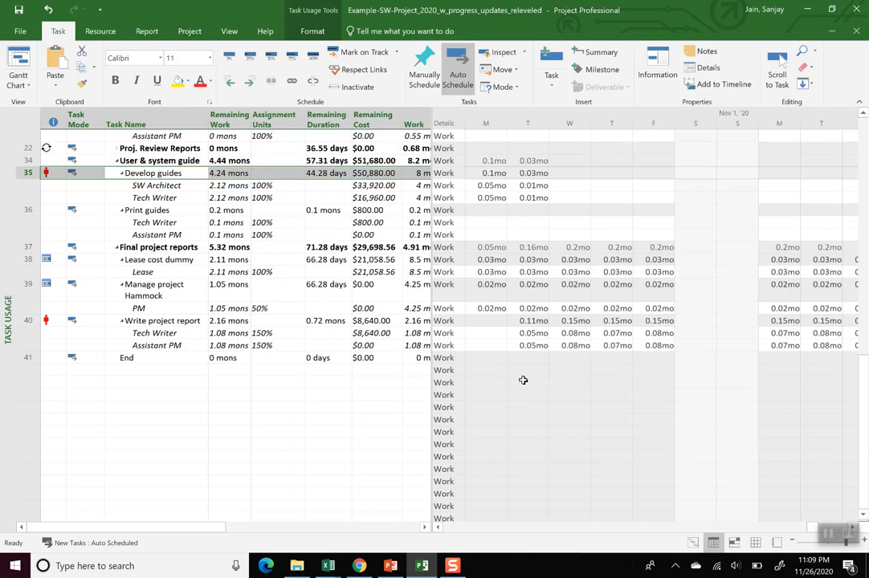
# Set the assignment units of both SW Architect and Tech Writer on Develop guides to 120%.
pyautogui.click(265, 185)
pyautogui.click(264, 185)
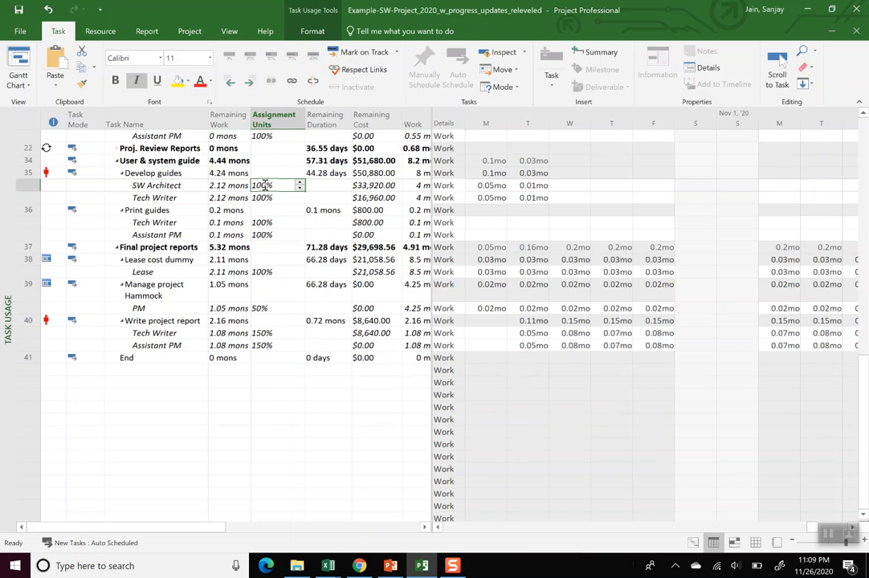
pyautogui.press('BackSpace')
pyautogui.press('BackSpace')
pyautogui.write('20')
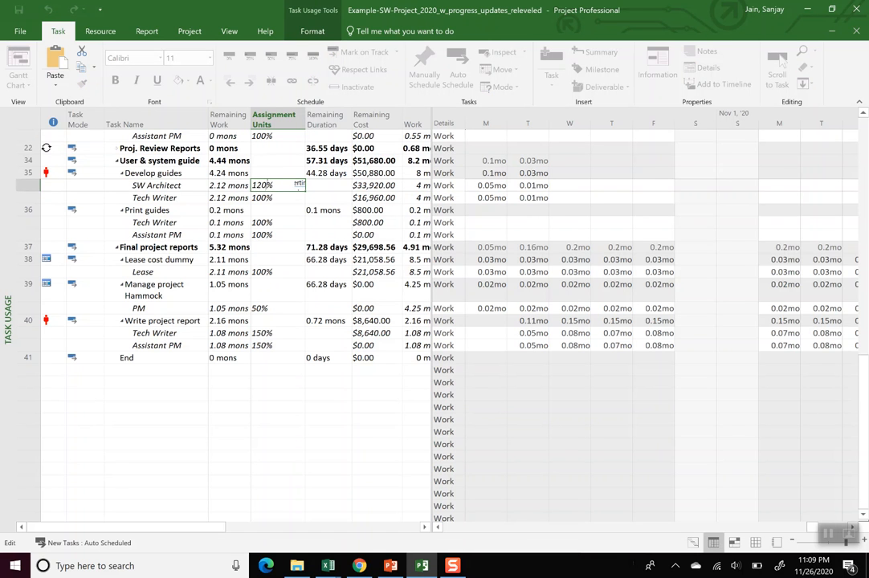
pyautogui.press('Return')
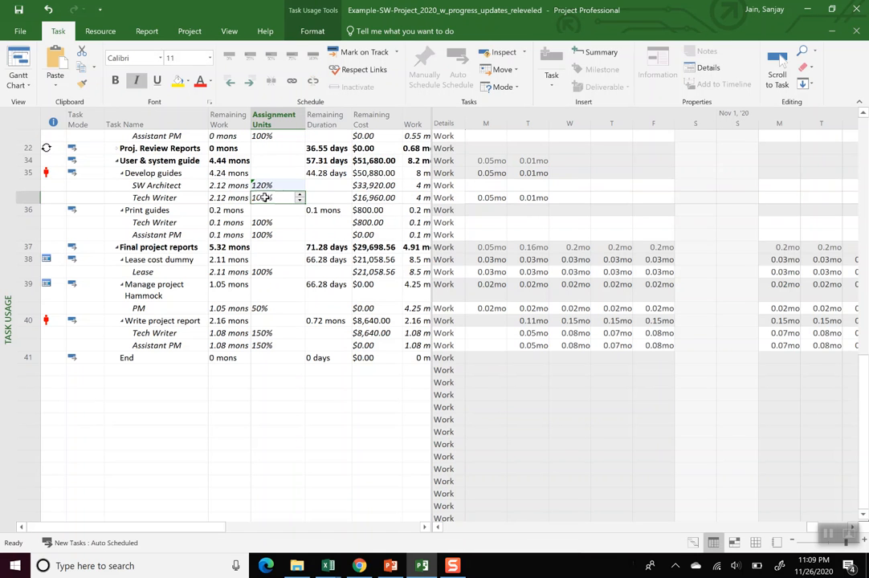
pyautogui.click(263, 197)
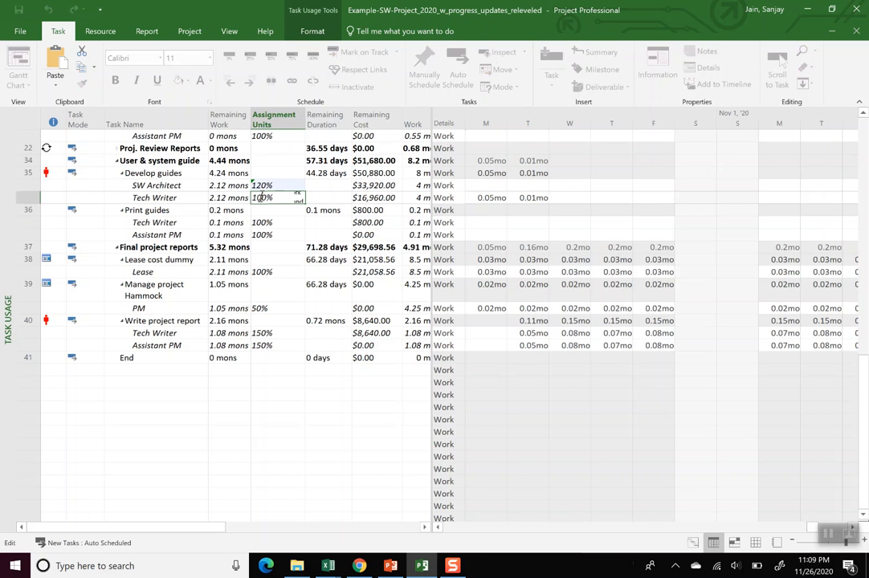
pyautogui.press('BackSpace')
pyautogui.write('2')
pyautogui.press('Return')
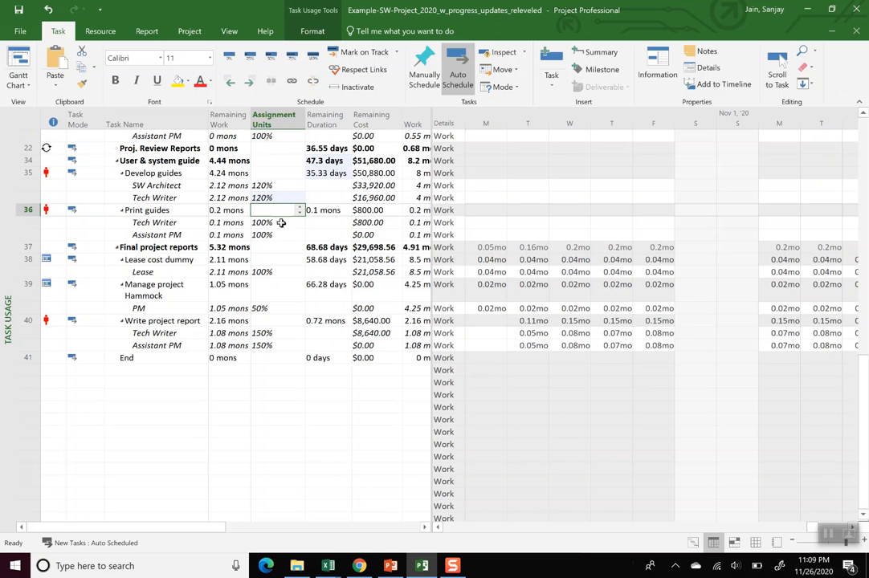
# Set the remaining work of Develop guides to 4.56 months, checking the work input in the Excel sheet.
pyautogui.click(229, 174)
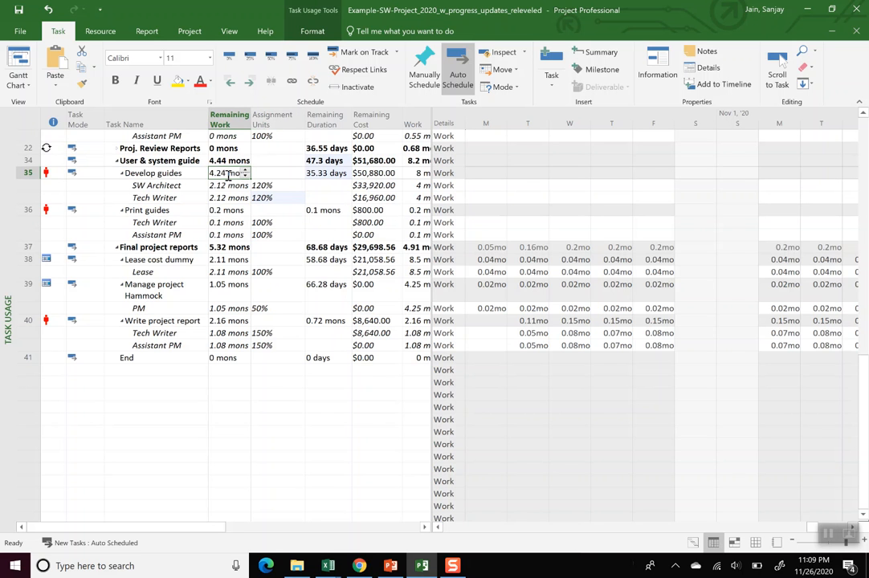
pyautogui.press('alt')
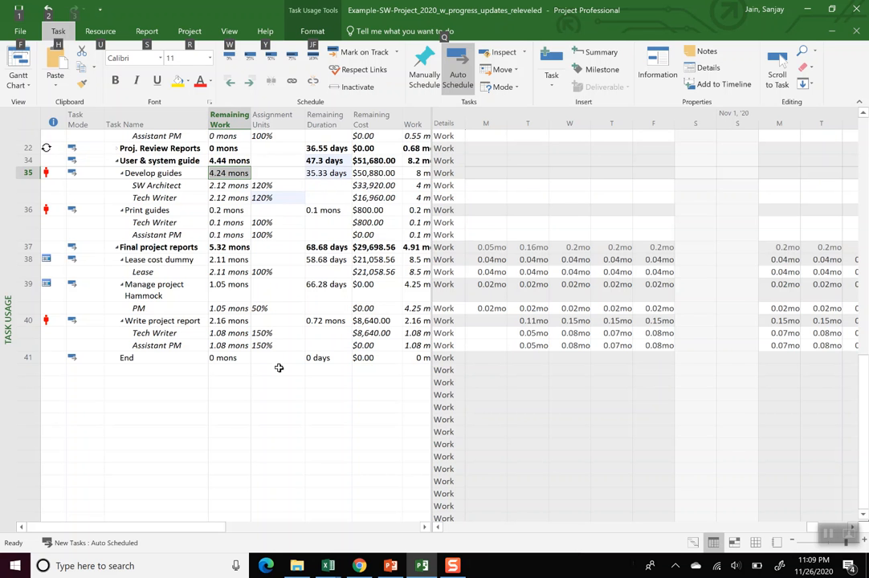
pyautogui.hotkey('alt', 'Tab')
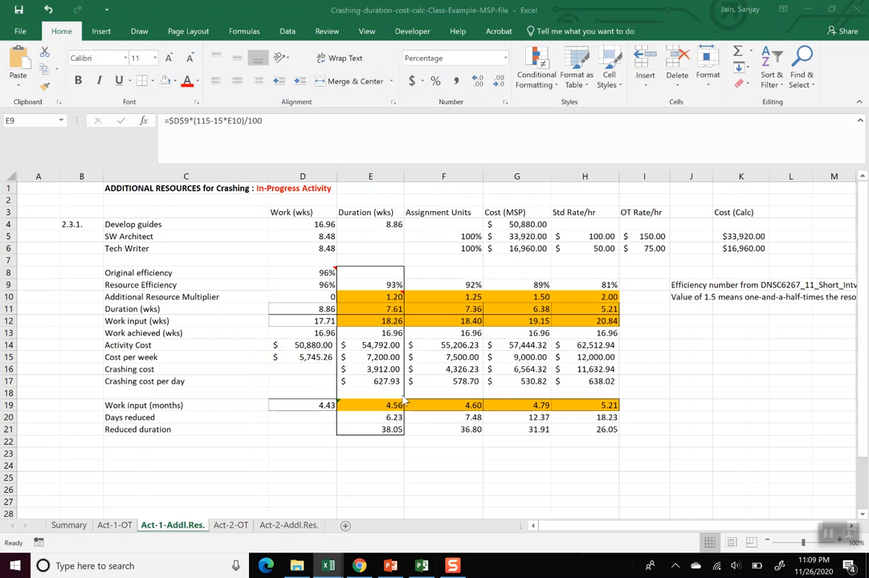
pyautogui.click(391, 408)
pyautogui.hotkey('alt', 'Tab')
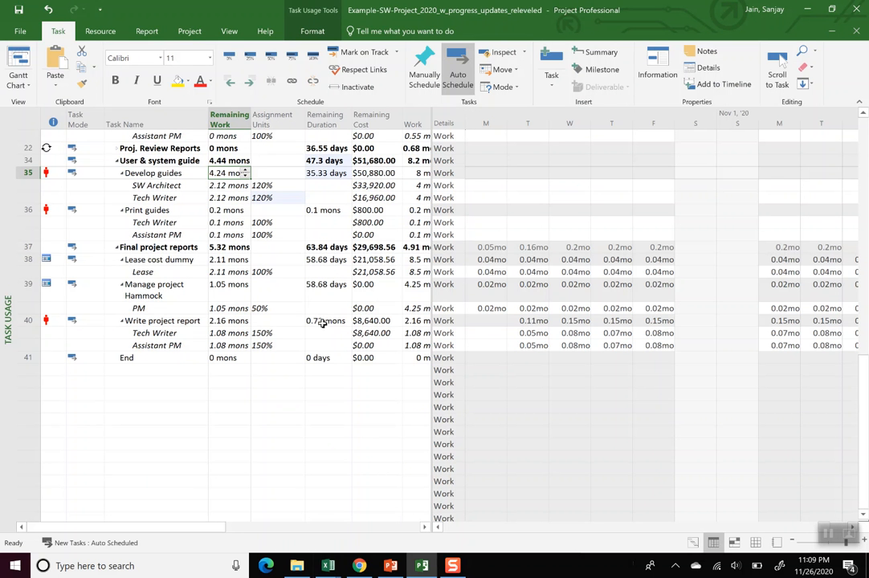
pyautogui.click(222, 173)
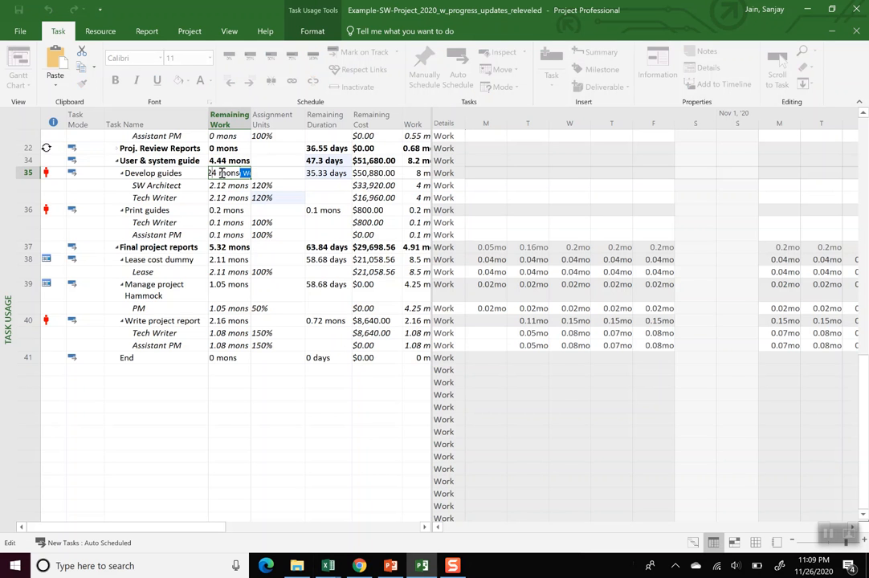
pyautogui.press('BackSpace')
pyautogui.press('BackSpace')
pyautogui.write('56')
pyautogui.press('Return')
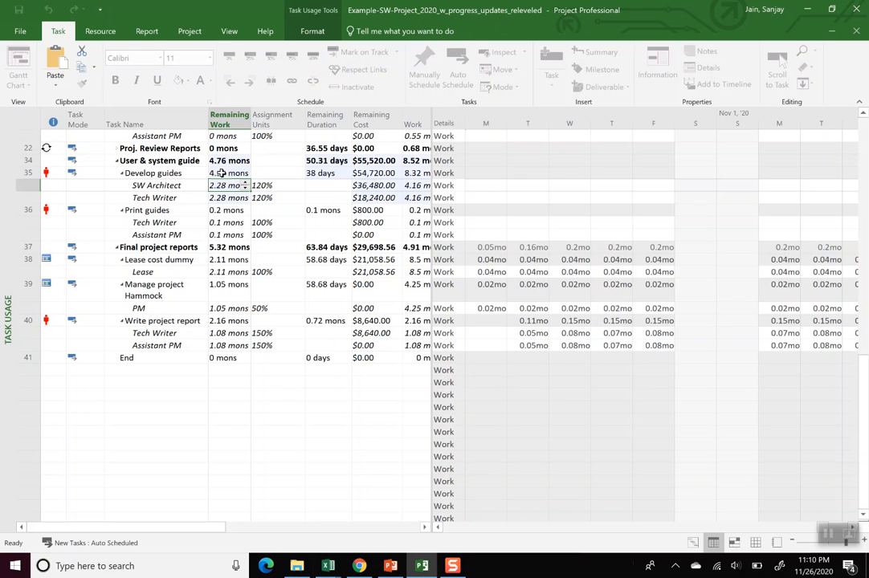
# Compare the remaining duration of Develop guides with the reduced duration calculated for the 1.20 multiplier in Excel.
pyautogui.click(320, 173)
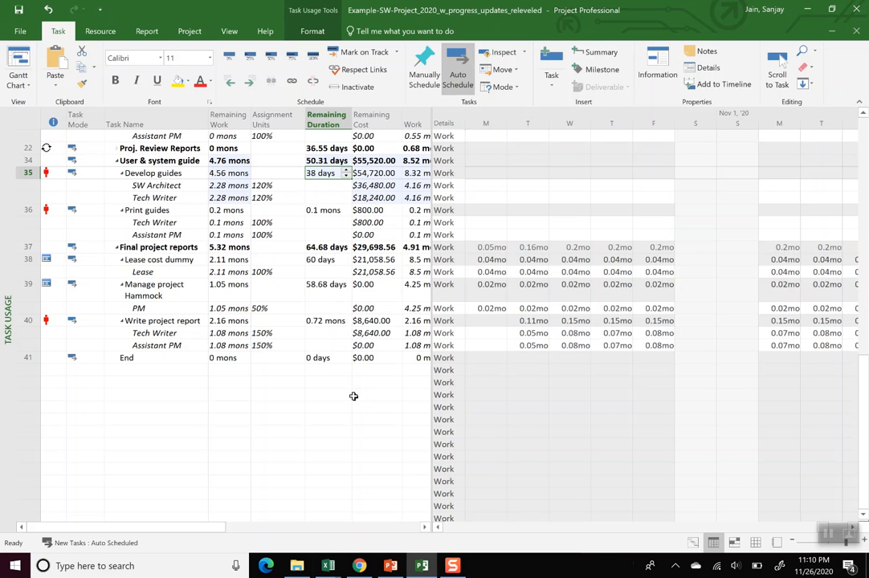
pyautogui.hotkey('alt', 'Tab')
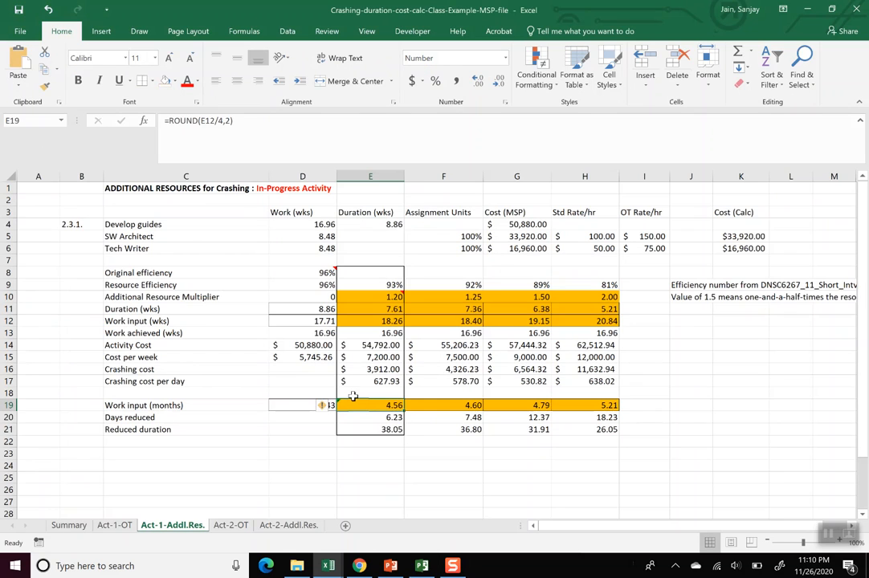
pyautogui.click(383, 431)
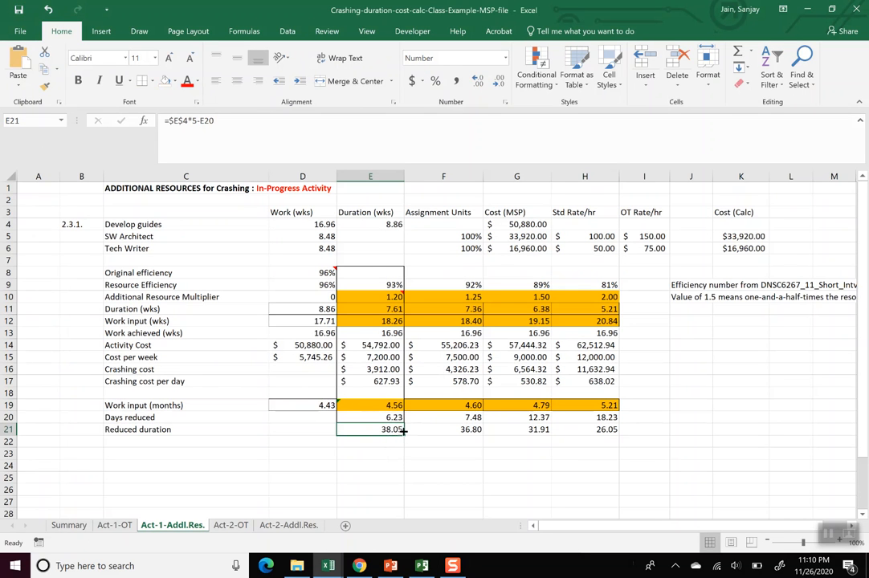
# Compare the activity cost calculated for the 1.20 multiplier in Excel with the remaining cost of Develop guides in Project.
pyautogui.click(379, 345)
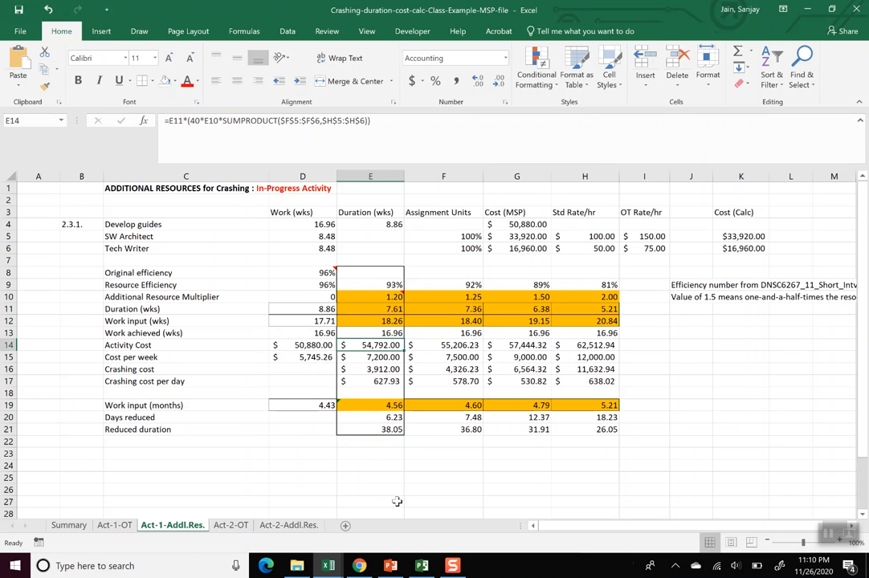
pyautogui.hotkey('alt', 'Tab')
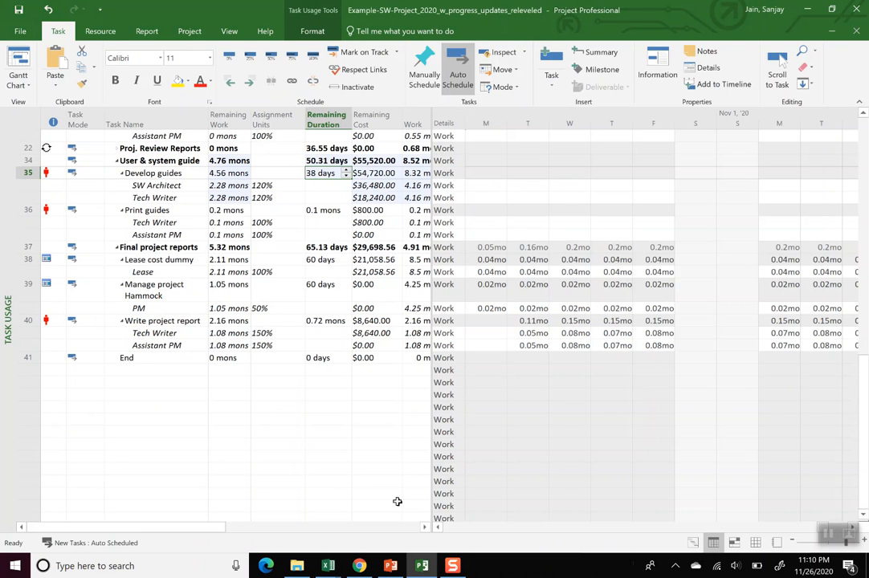
pyautogui.hotkey('alt', 'Tab')
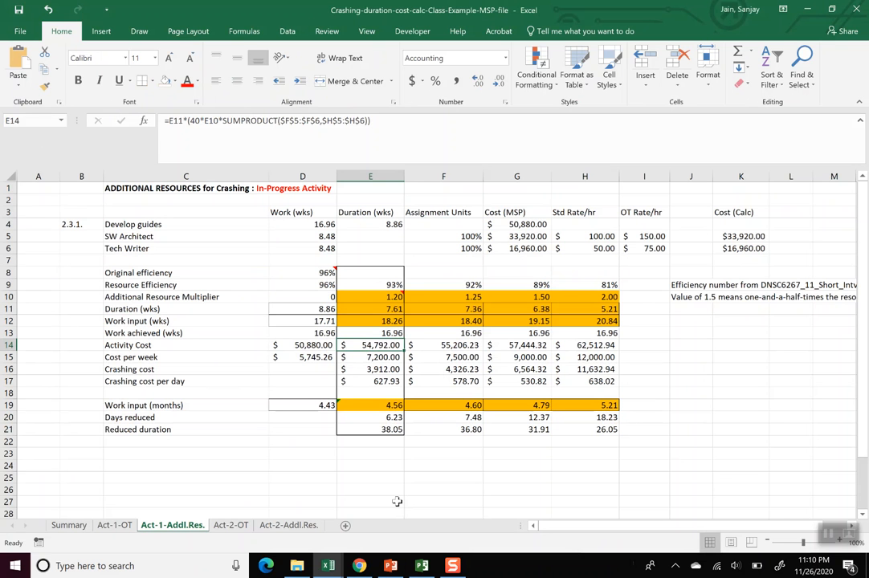
pyautogui.hotkey('alt', 'Tab')
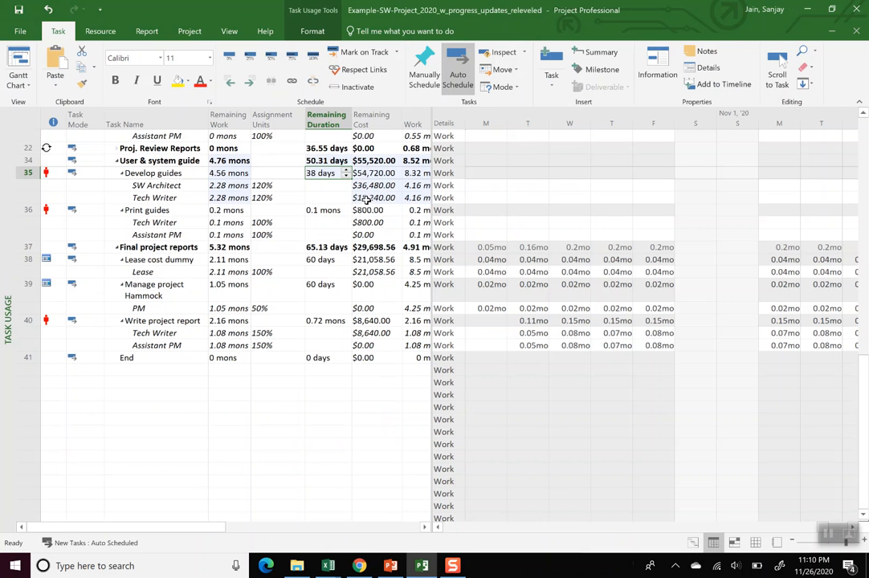
# Trace the timephased daily work of Develop guides back from November to late August 2020.
pyautogui.click(439, 528)
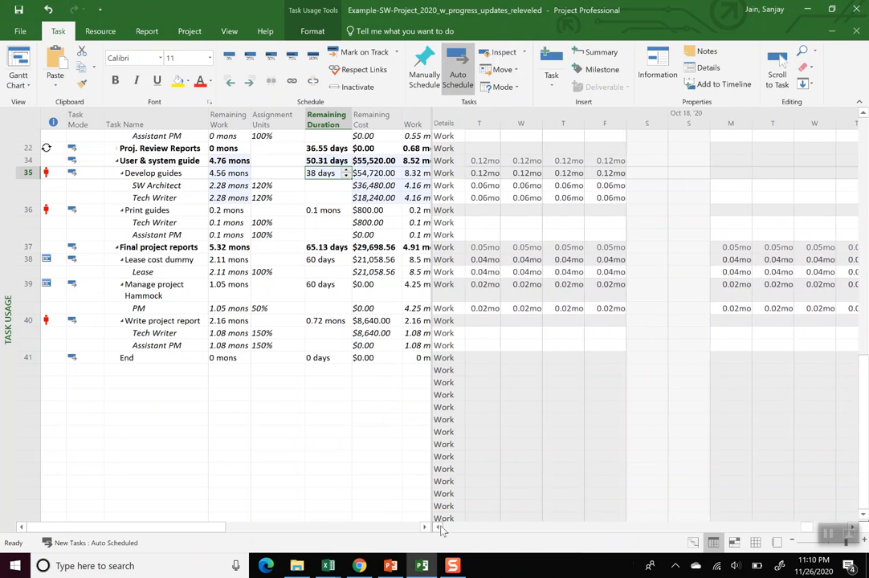
pyautogui.click(440, 528)
pyautogui.click(440, 527)
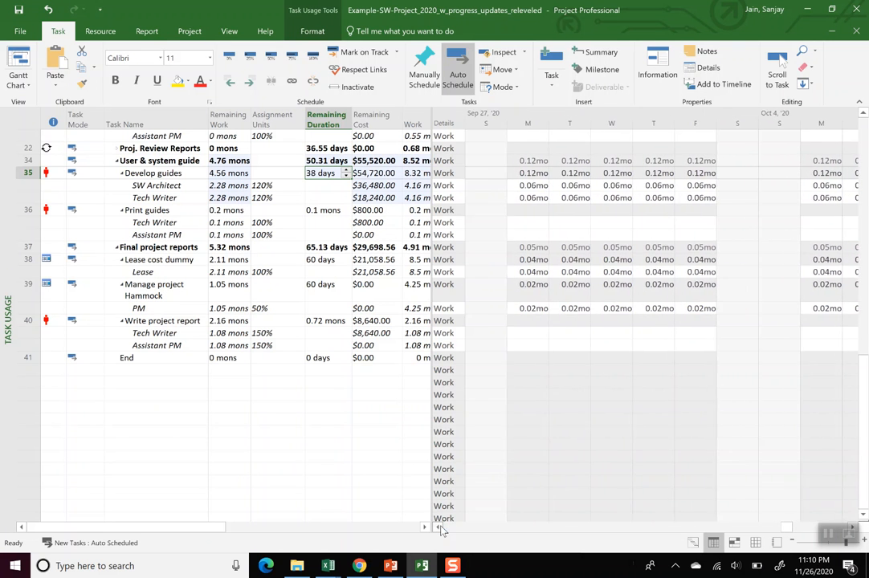
pyautogui.click(440, 528)
pyautogui.click(440, 527)
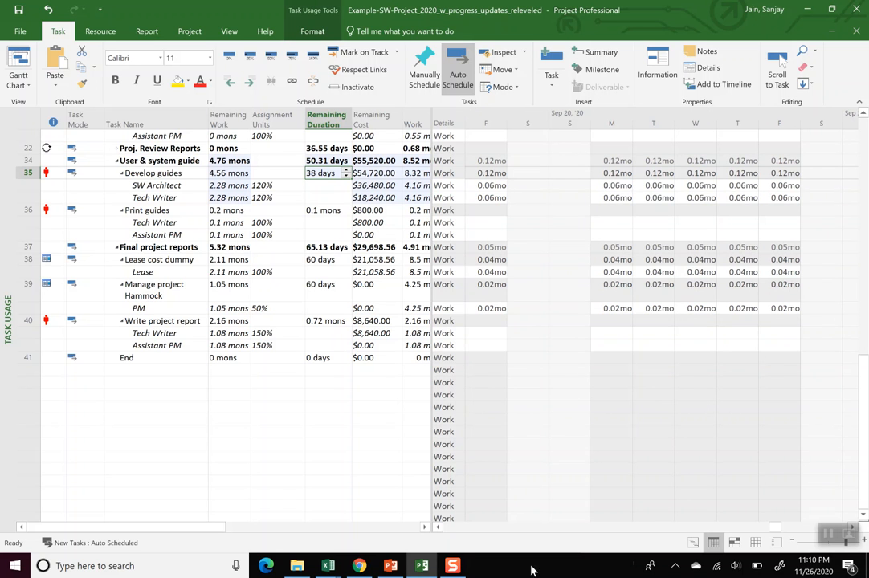
pyautogui.click(439, 527)
pyautogui.click(438, 527)
pyautogui.click(438, 527)
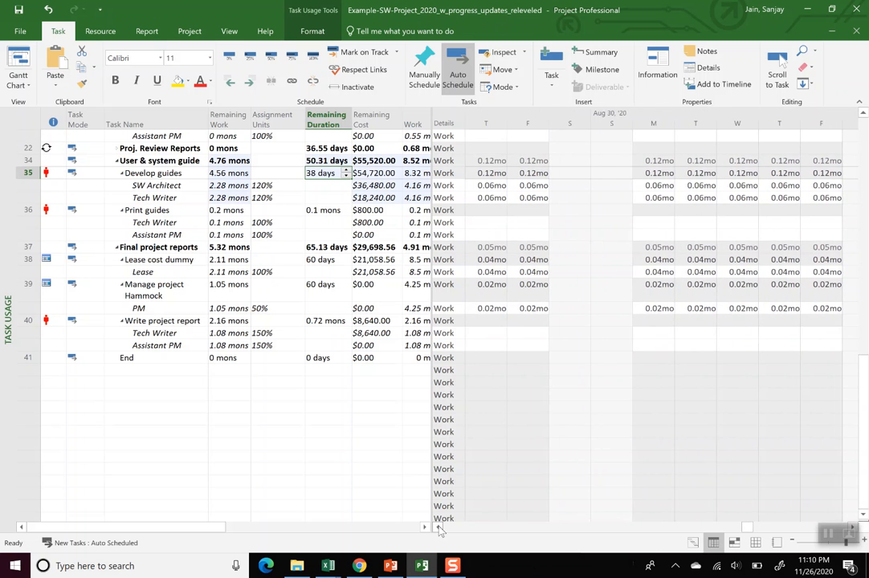
pyautogui.click(439, 527)
pyautogui.click(438, 527)
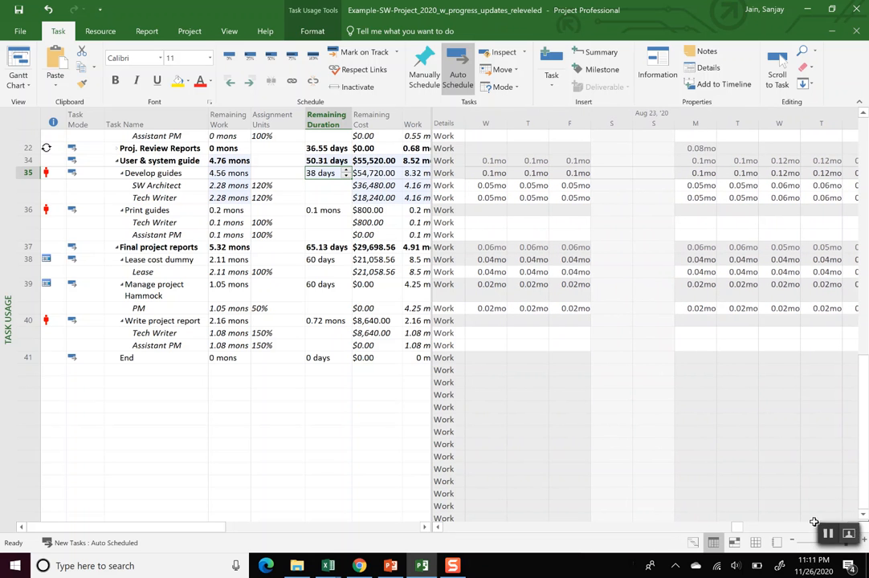
# Compare the daily work of SW Architect and Tech Writer on Develop guides between Tuesday and Wednesday of the August 23 week.
pyautogui.moveTo(741, 529); pyautogui.dragTo(743, 530)
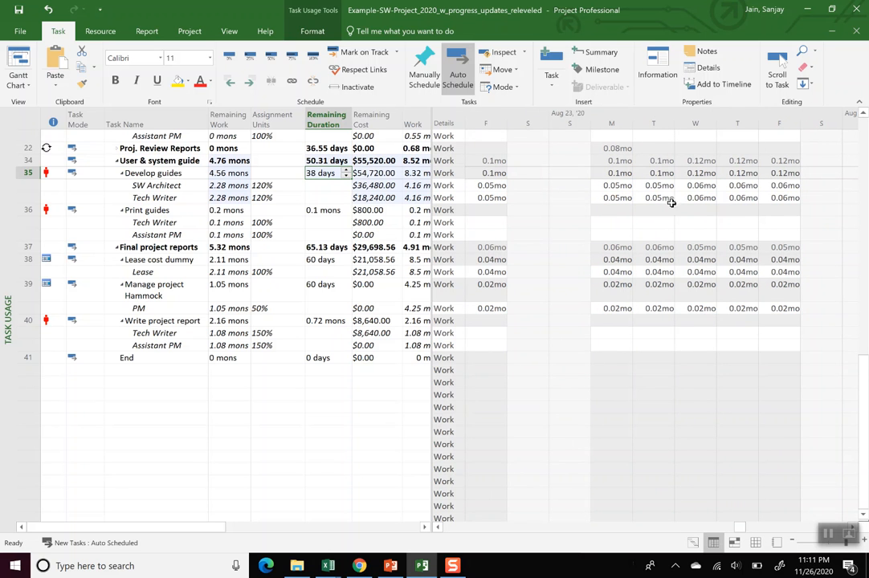
pyautogui.click(689, 186)
pyautogui.click(691, 197)
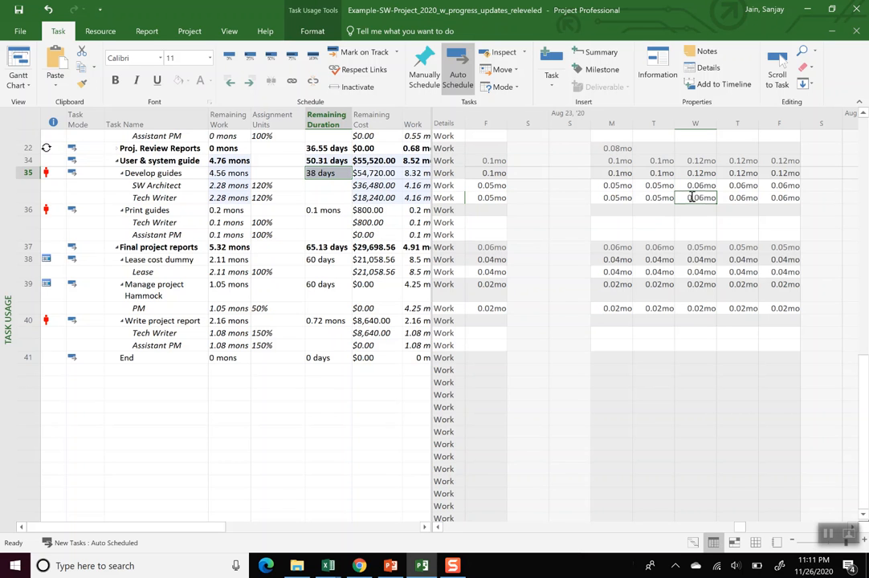
pyautogui.click(690, 185)
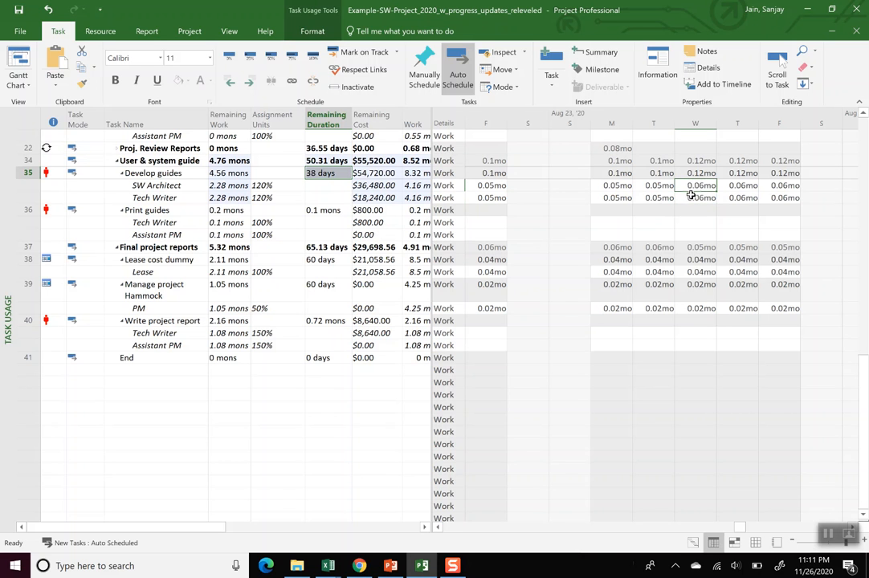
pyautogui.click(659, 185)
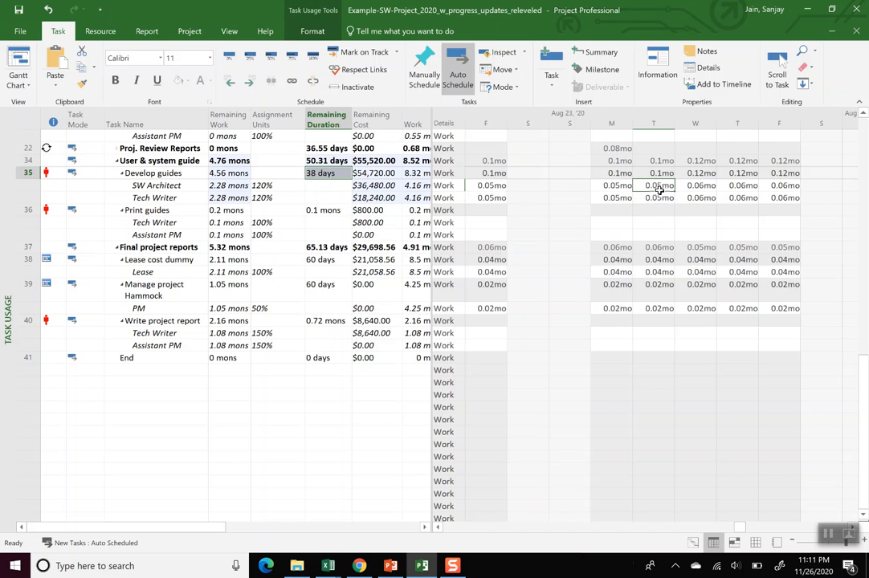
pyautogui.click(660, 197)
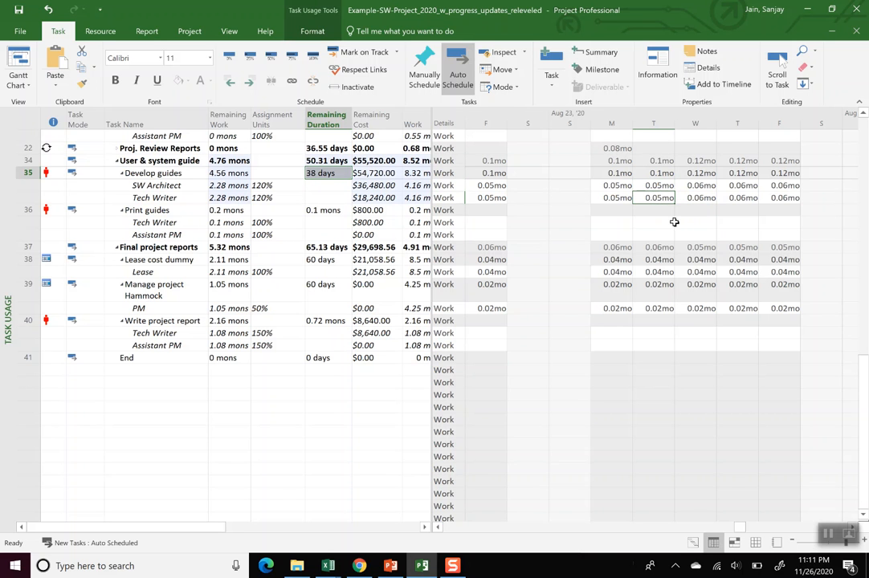
pyautogui.click(701, 183)
pyautogui.click(702, 197)
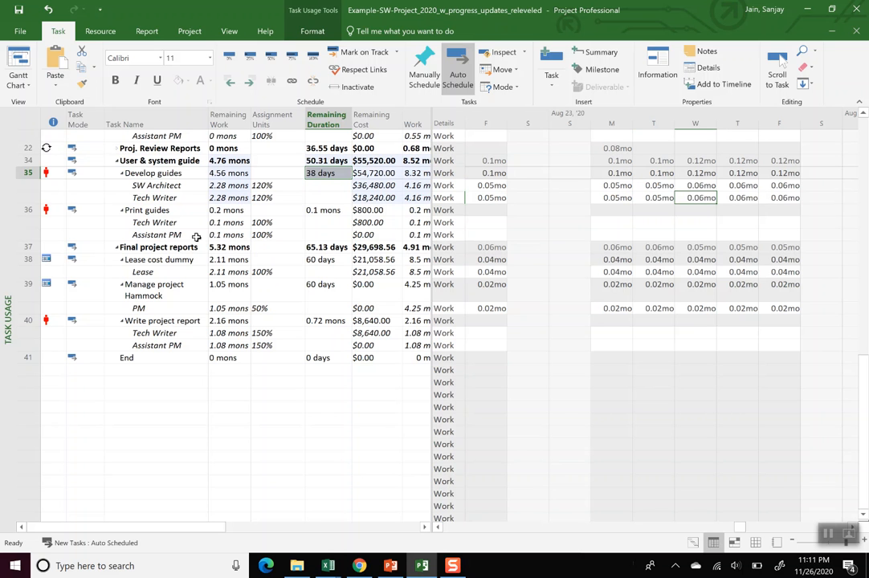
# Switch to the Gantt Chart view and display the baseline last saved on 11/25/20 alongside the current schedule.
pyautogui.click(23, 71)
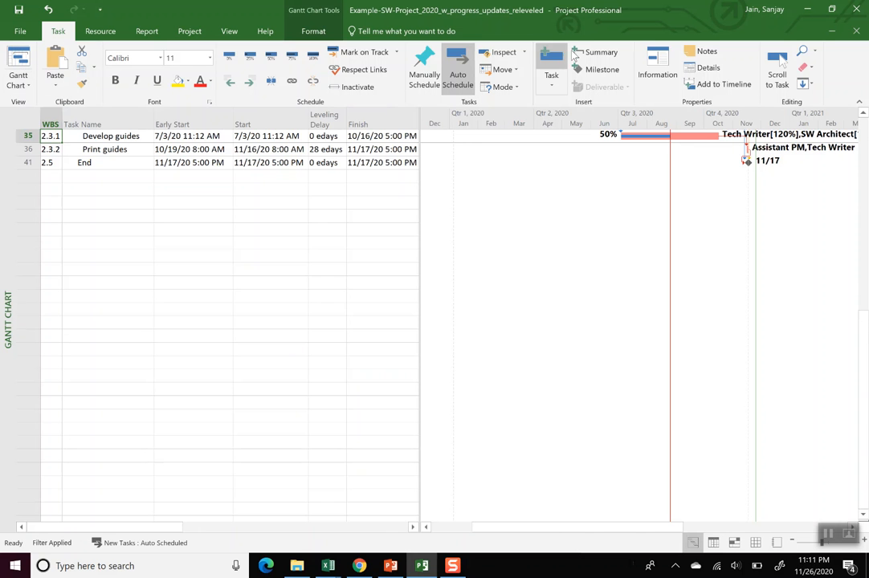
pyautogui.scroll(4, 864, 116)
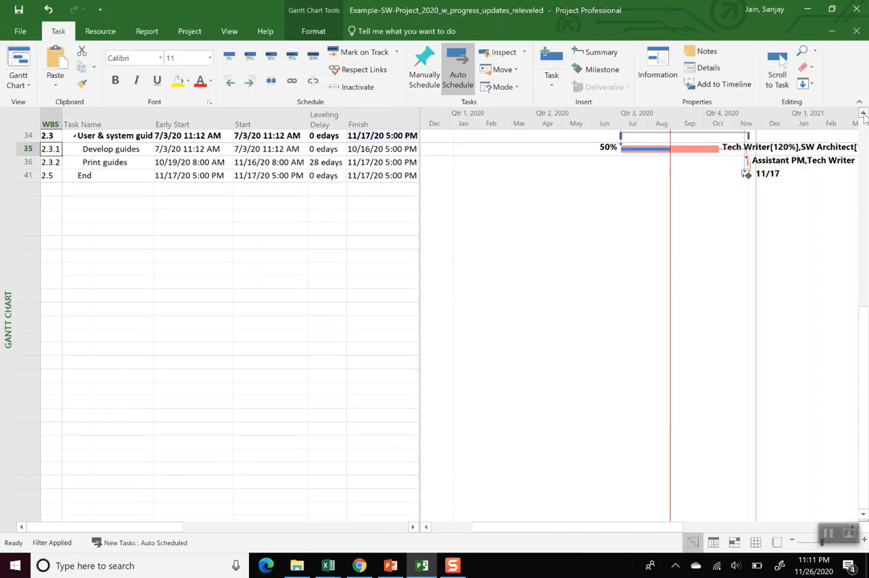
pyautogui.scroll(3, 863, 116)
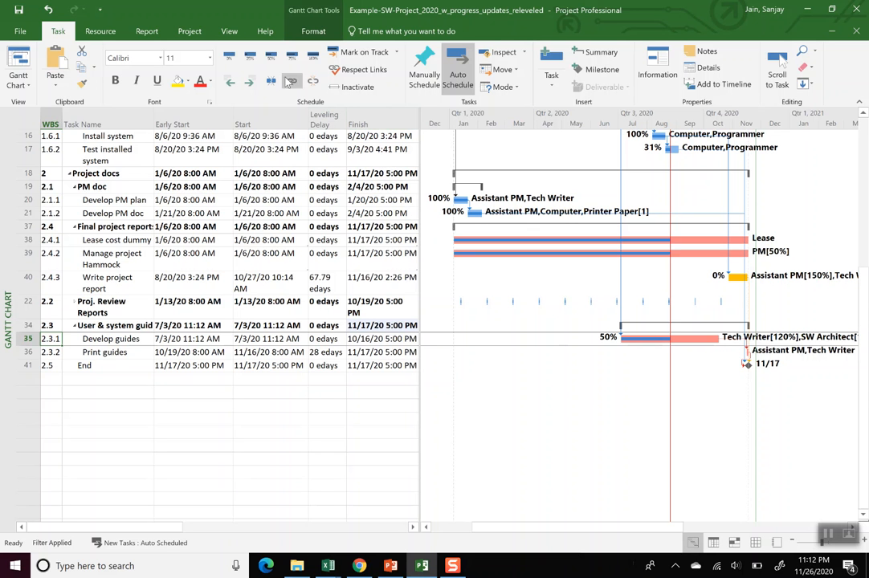
pyautogui.click(311, 30)
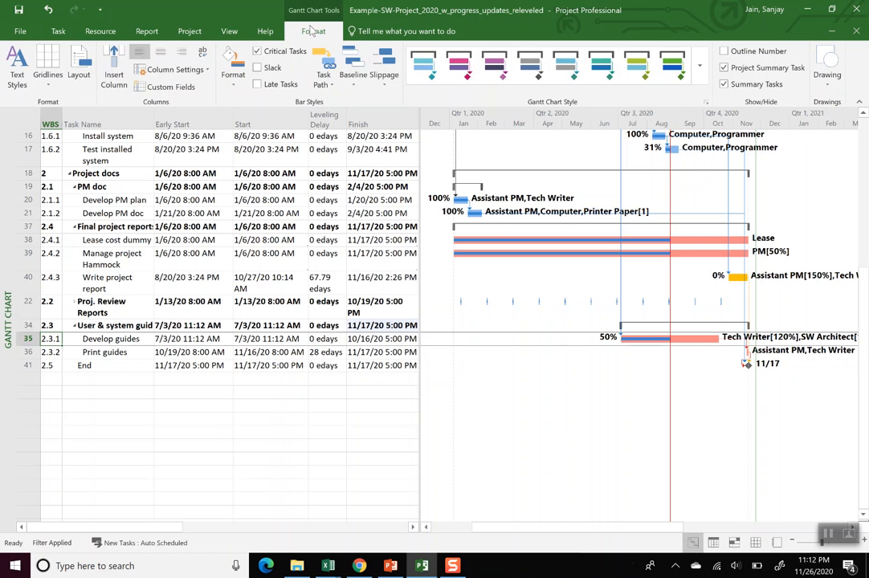
pyautogui.click(357, 86)
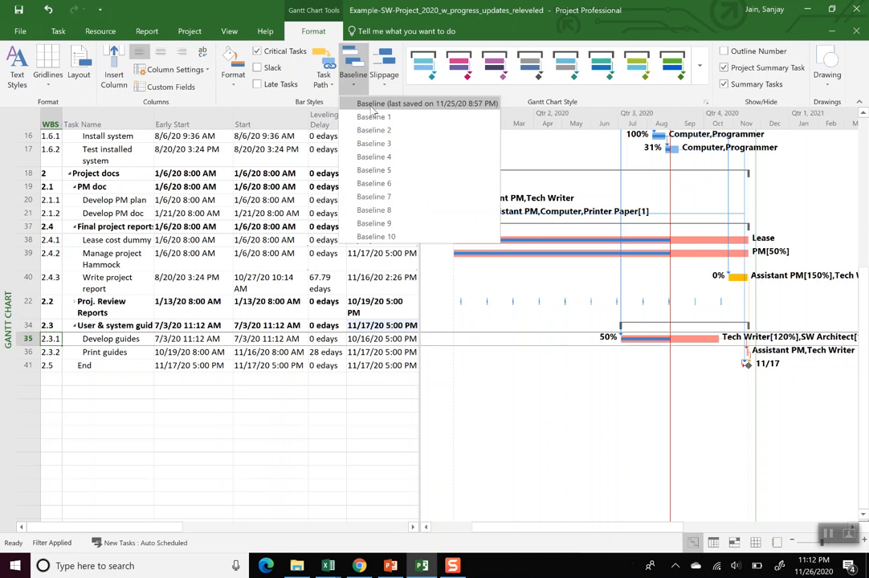
pyautogui.click(373, 104)
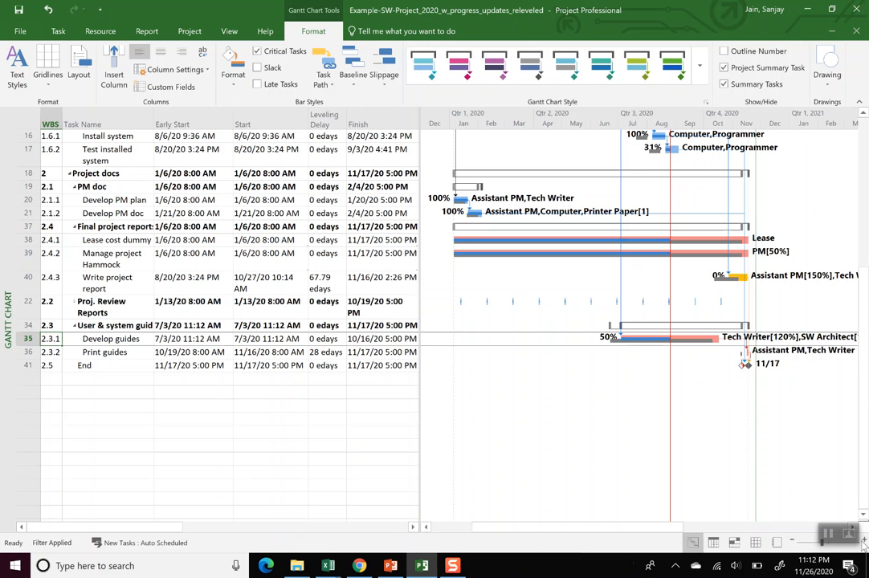
# Enlarge the Gantt timescale to weekly intervals and examine the August to December 2020 bars against the baseline.
pyautogui.click(832, 532)
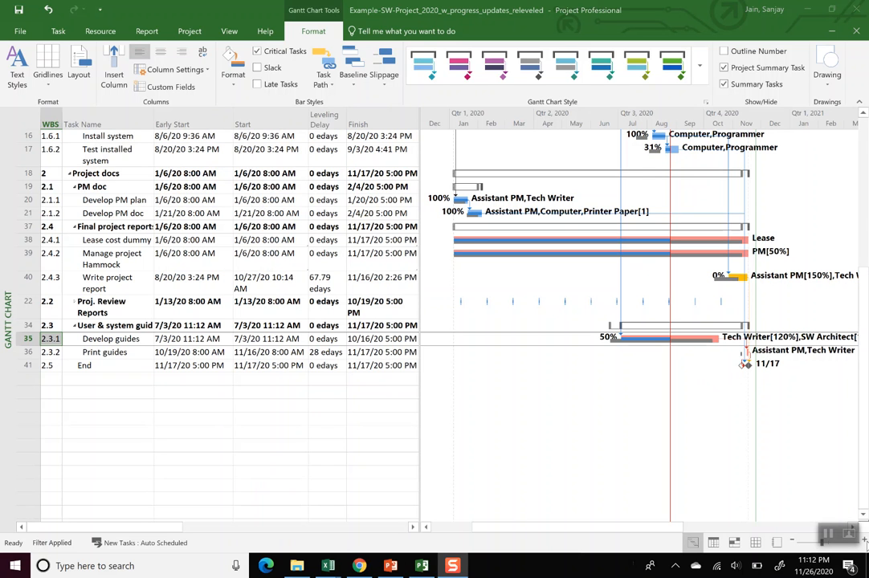
pyautogui.scroll(3, 640, 399)
pyautogui.scroll(-3, 629, 400)
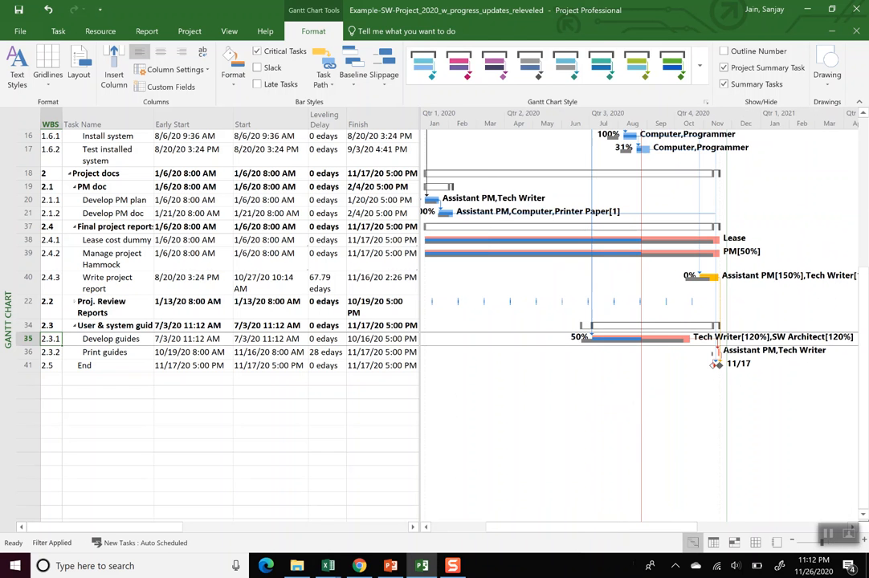
pyautogui.scroll(2, 633, 402)
pyautogui.scroll(-2, 632, 402)
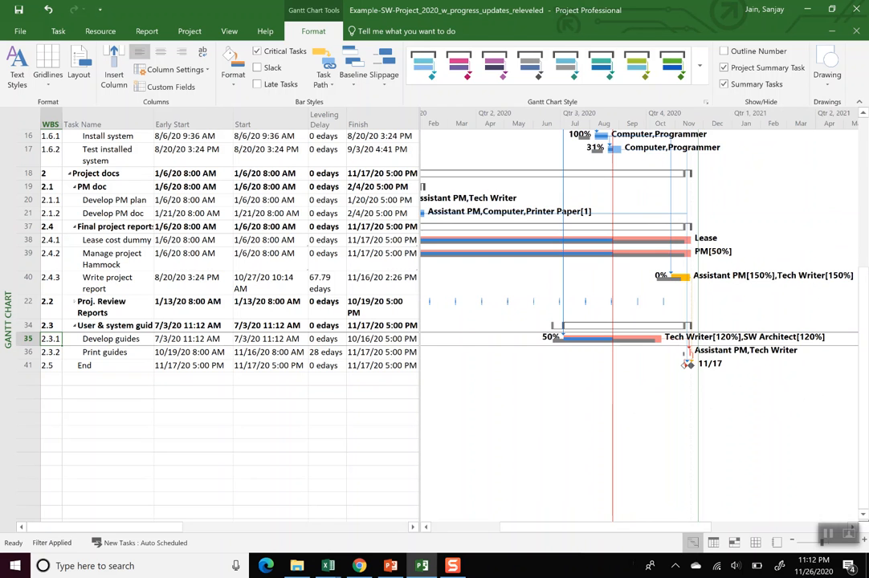
pyautogui.scroll(3, 677, 338)
pyautogui.hscroll(3, 803, 428)
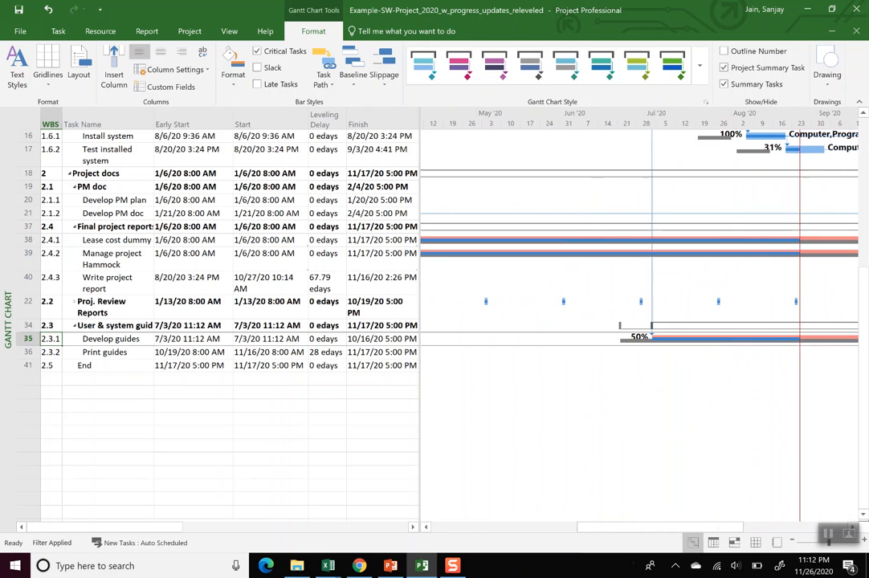
pyautogui.moveTo(824, 392); pyautogui.dragTo(631, 392)
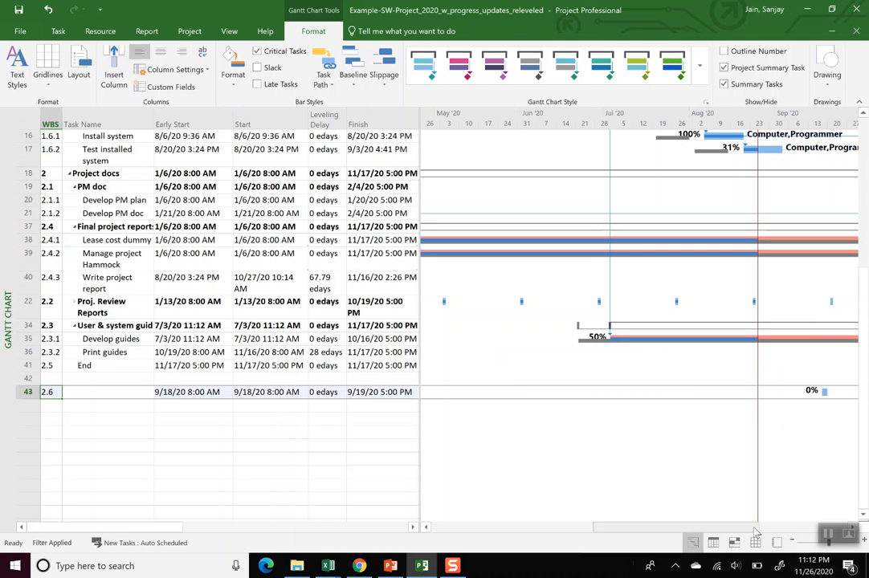
pyautogui.moveTo(764, 532); pyautogui.dragTo(832, 528)
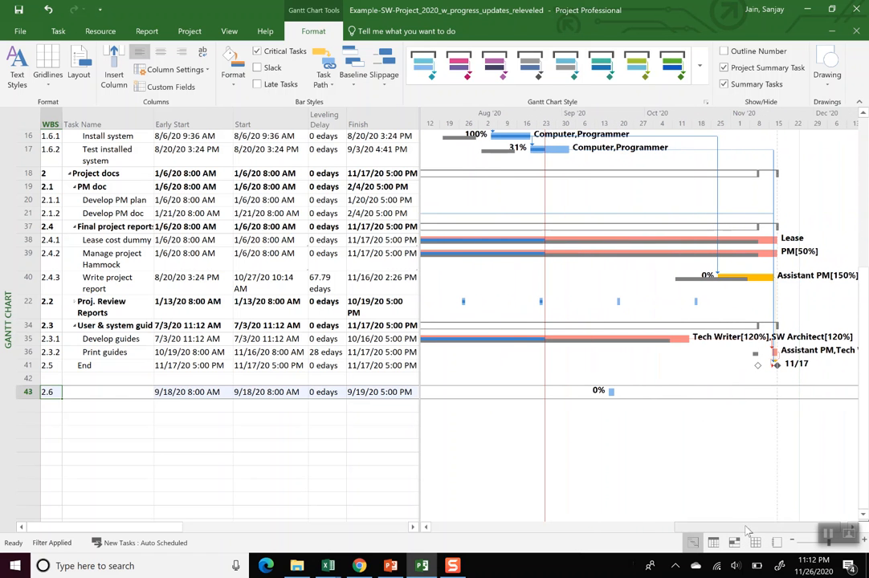
pyautogui.moveTo(748, 530); pyautogui.dragTo(771, 528)
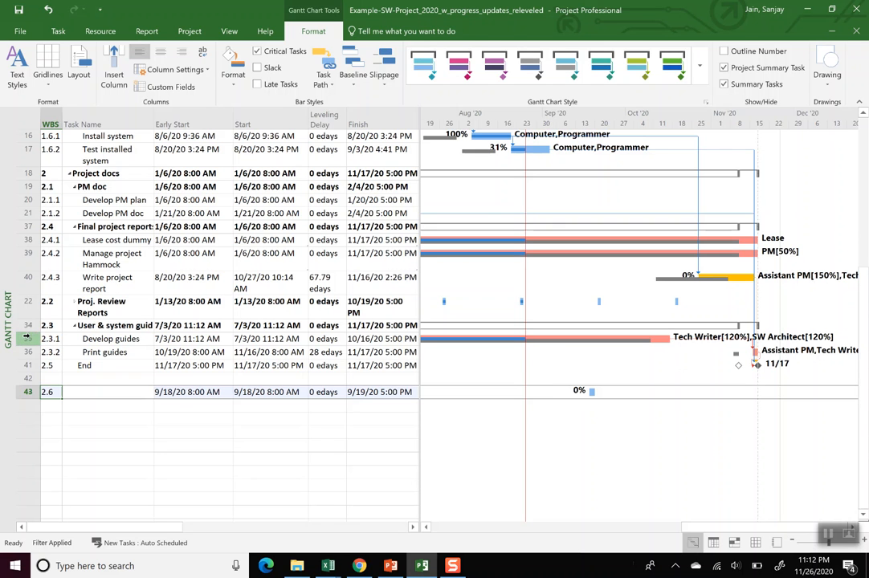
# Check the Develop guides and Write project report bars, and inspect the leveling delay of Write project report.
pyautogui.click(24, 338)
pyautogui.moveTo(26, 339); pyautogui.dragTo(18, 277)
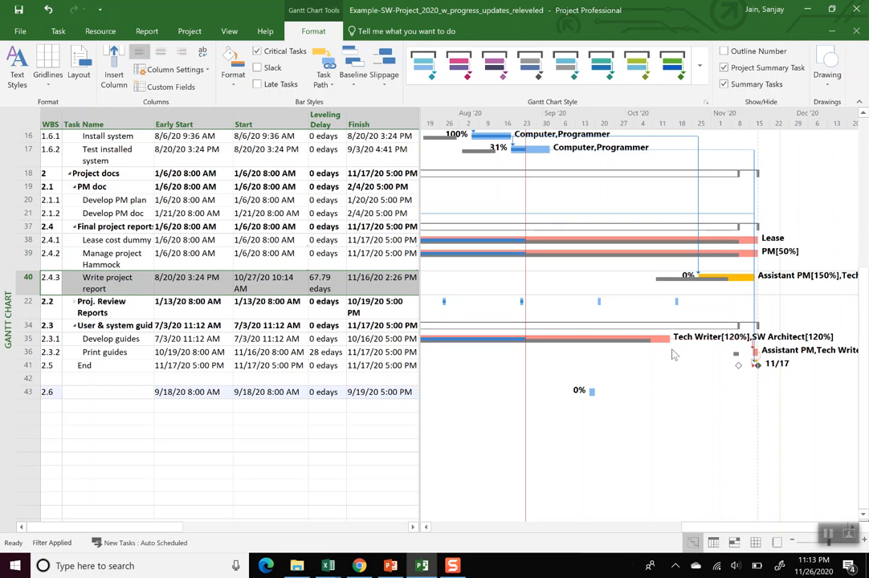
pyautogui.click(330, 279)
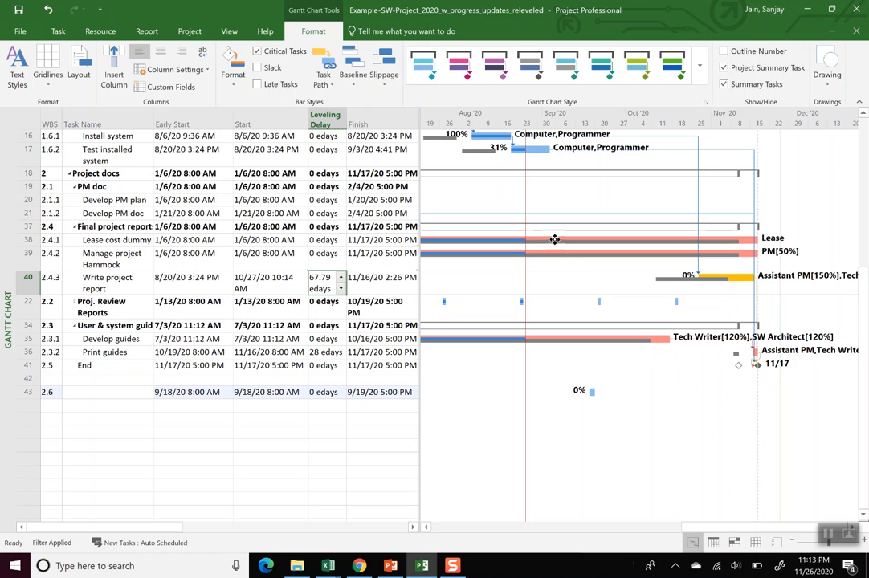
# Open the Resource Sheet view to review which resources are overallocated.
pyautogui.click(102, 34)
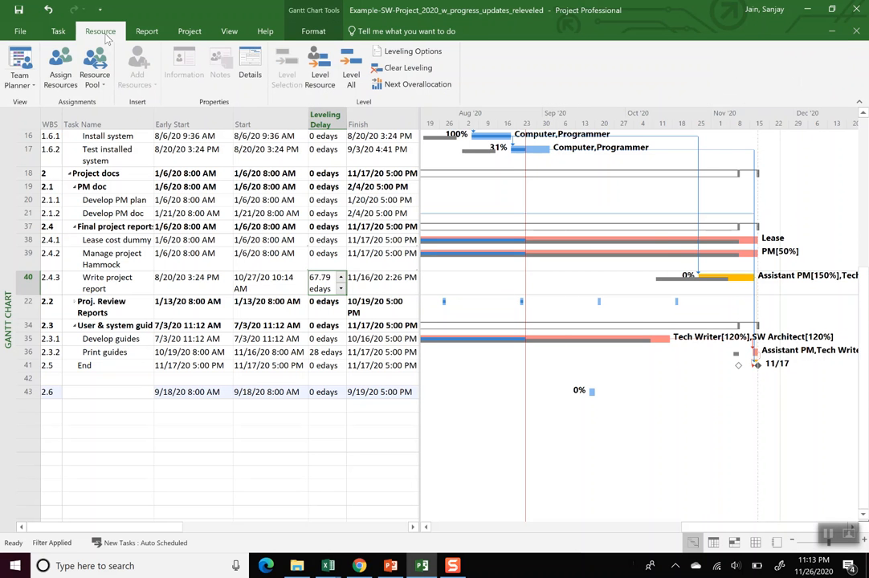
pyautogui.click(34, 86)
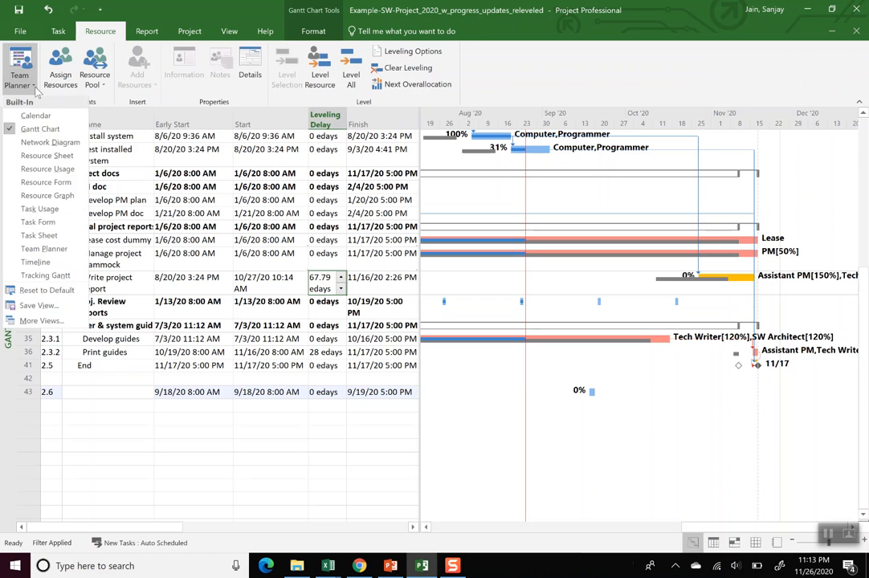
pyautogui.click(53, 158)
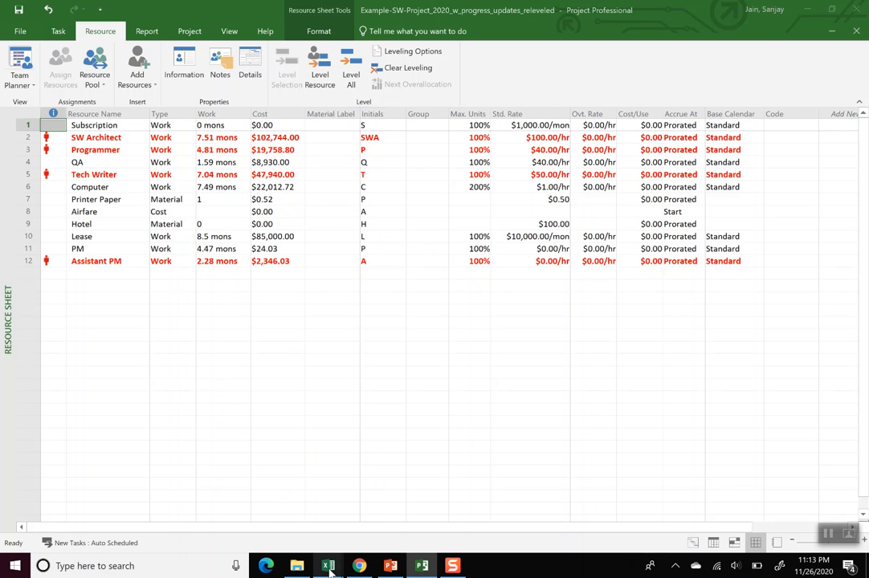
# Switch to the Excel crashing workbook and review the additional resource multipliers for Develop guides and Write Project Report.
pyautogui.click(329, 567)
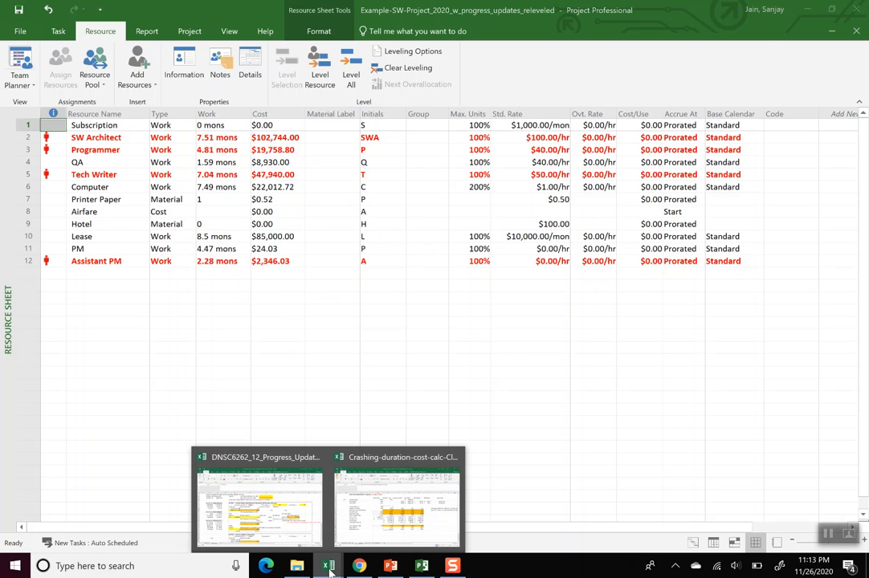
pyautogui.click(280, 522)
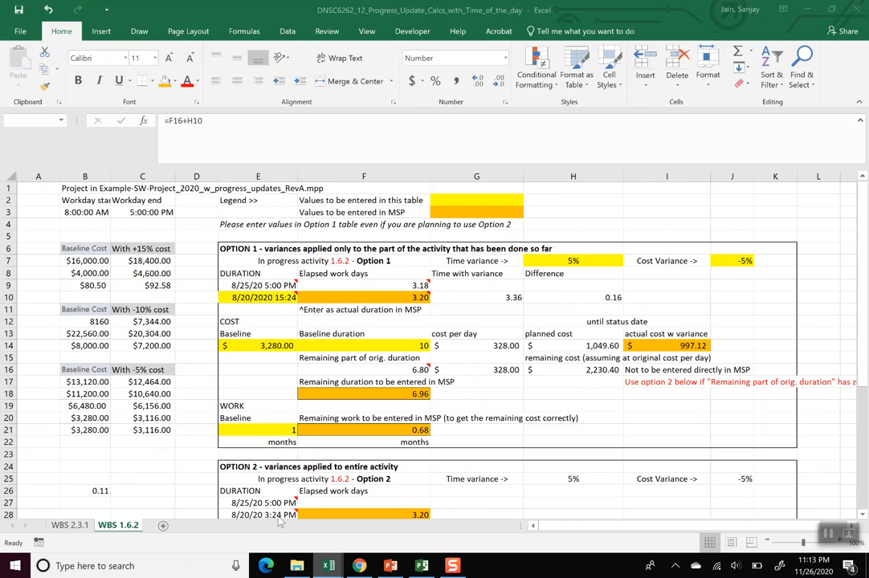
pyautogui.click(327, 566)
pyautogui.click(386, 526)
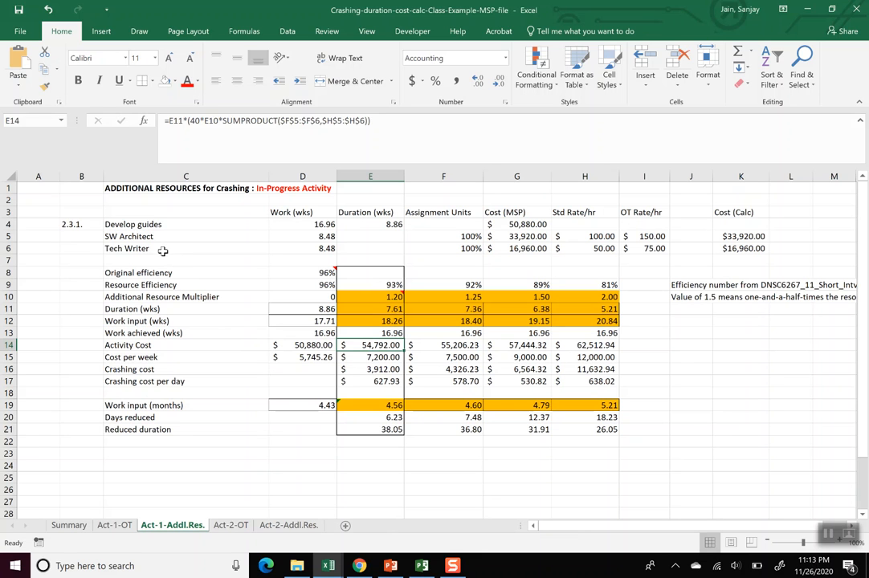
pyautogui.click(289, 525)
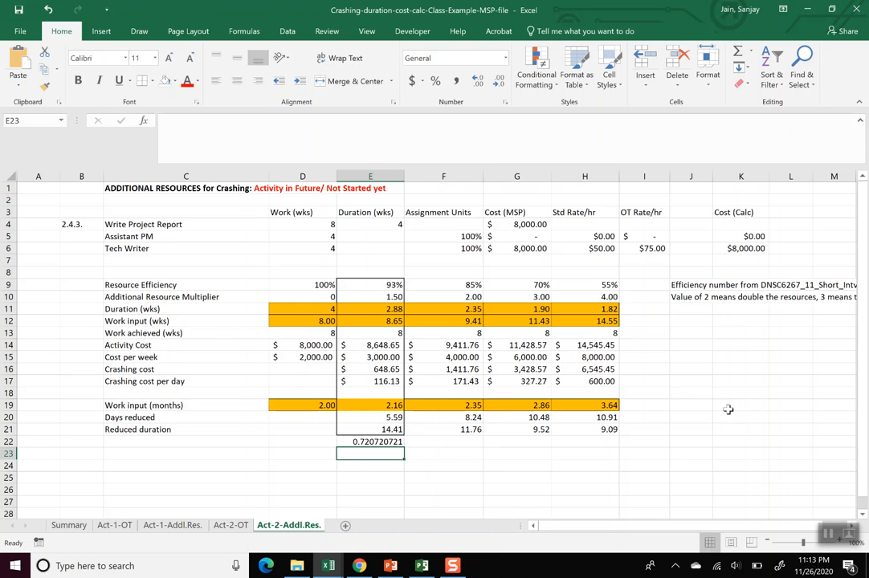
# Return to the resource sheet in Microsoft Project and set the SW Architect's maximum units to 120%.
pyautogui.hotkey('alt', 'Tab')
pyautogui.hotkey('alt', 'Tab')
pyautogui.press('Tab')
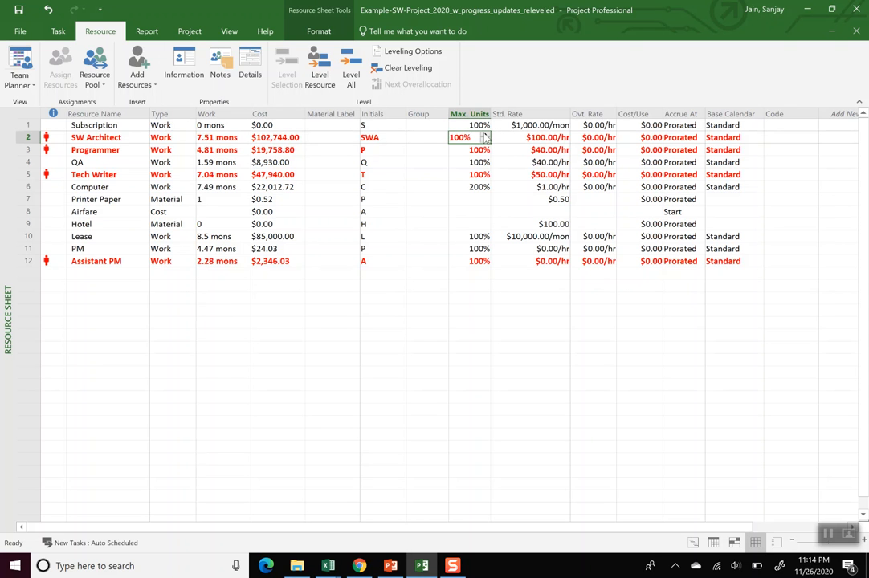
pyautogui.click(485, 134)
pyautogui.click(485, 134)
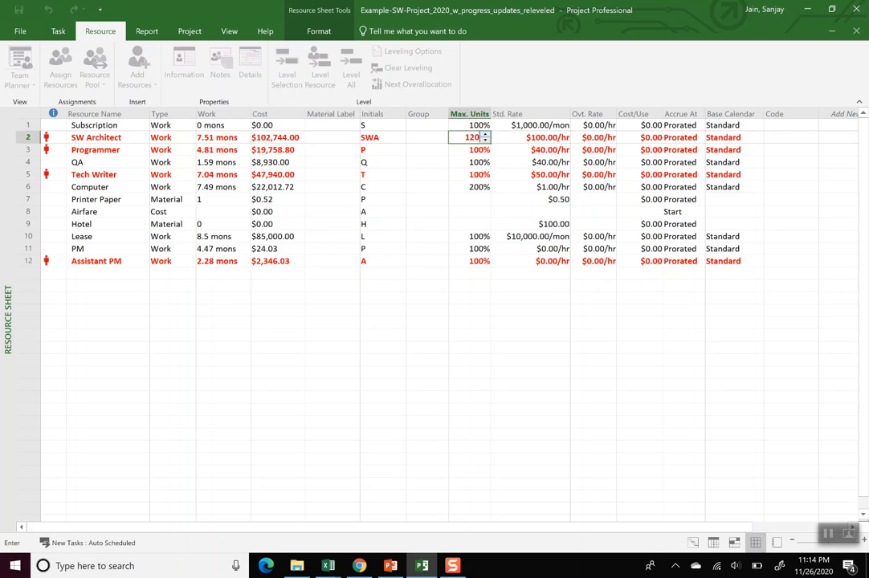
pyautogui.press('Return')
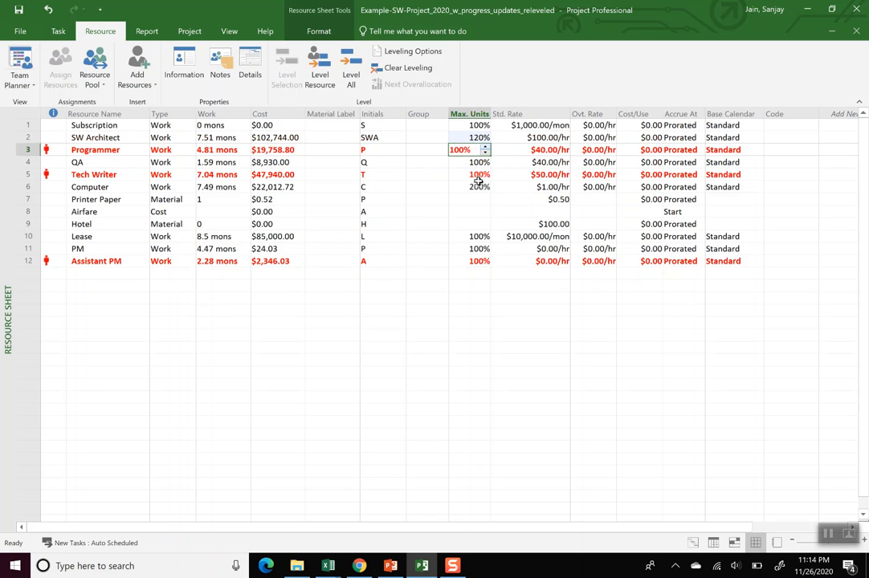
# Set the maximum units of both Tech Writer and Assistant PM to 150%.
pyautogui.click(476, 176)
pyautogui.write('150')
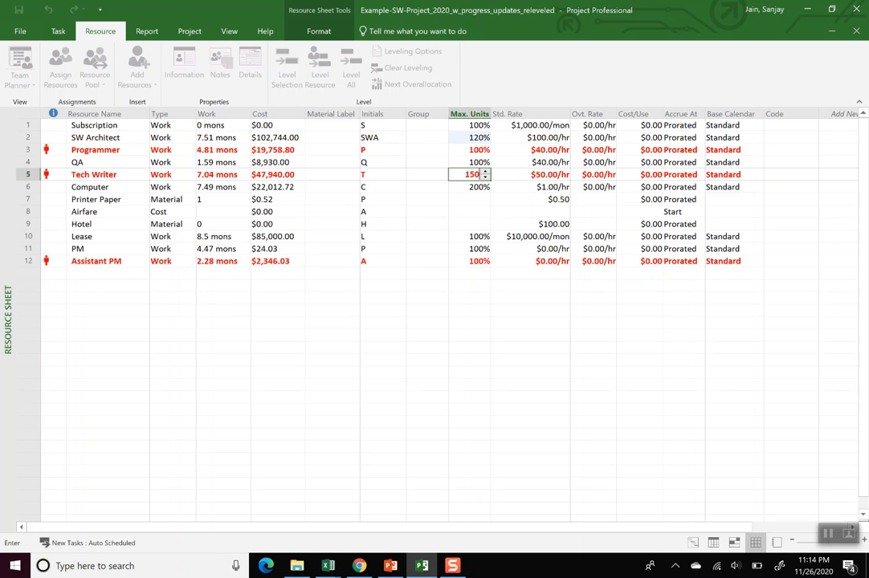
pyautogui.press('Return')
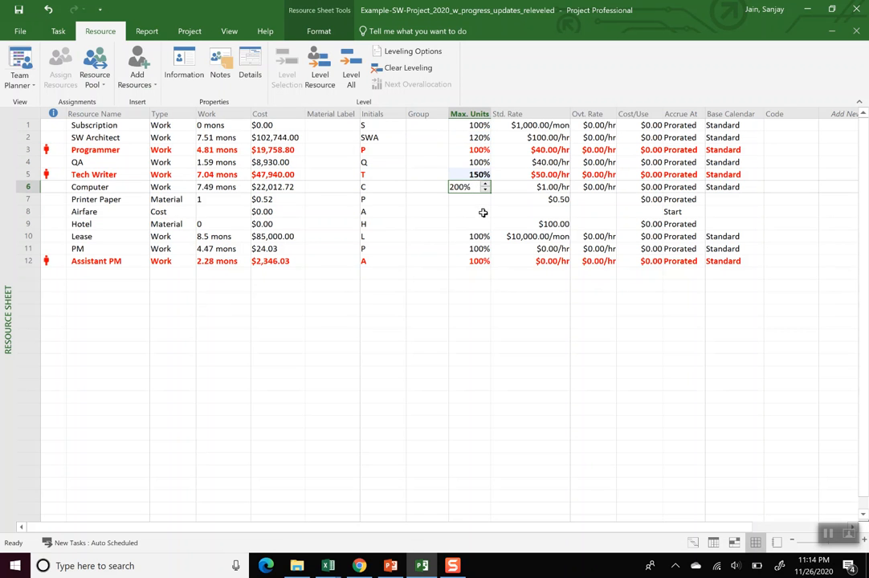
pyautogui.click(479, 261)
pyautogui.write('150')
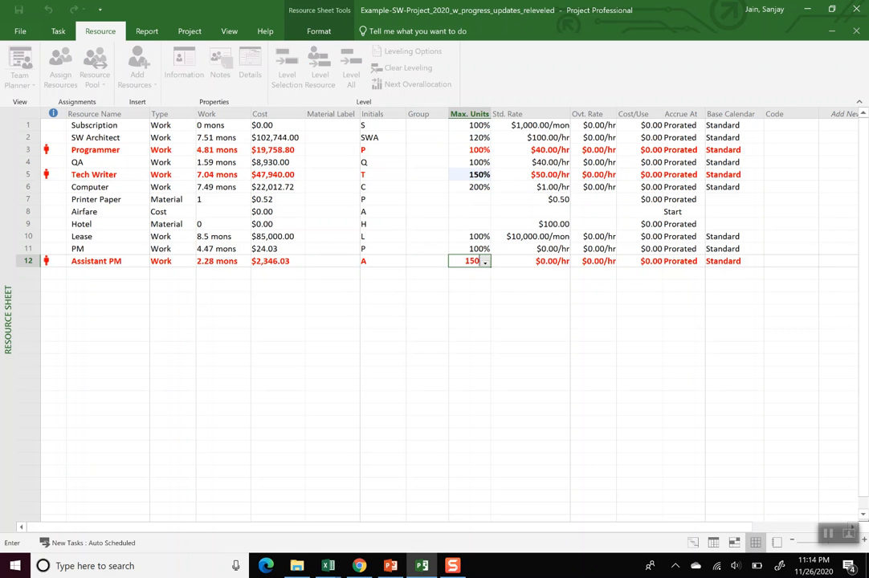
pyautogui.press('Return')
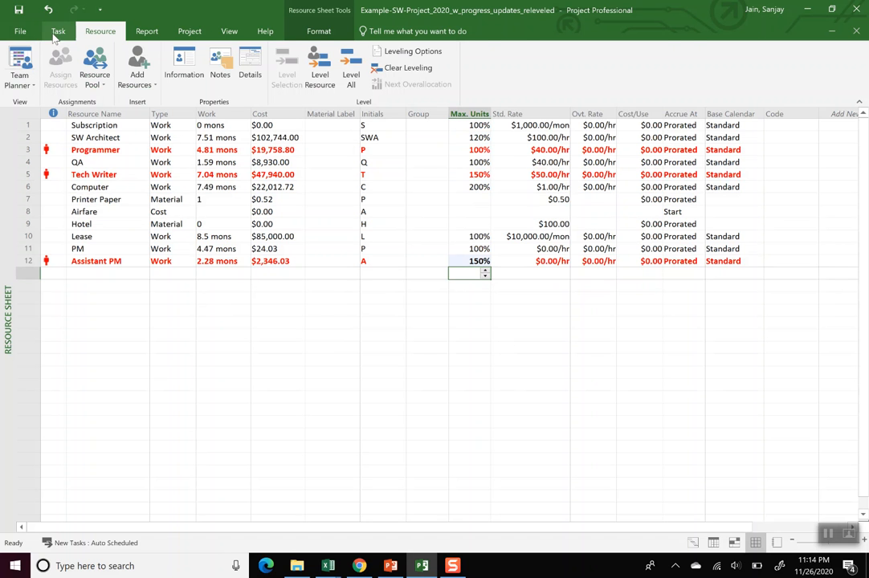
# In the Gantt Chart view, level all resources, skipping the Programmer overallocation on Test installed system, and recalculate the project.
pyautogui.click(58, 31)
pyautogui.click(20, 60)
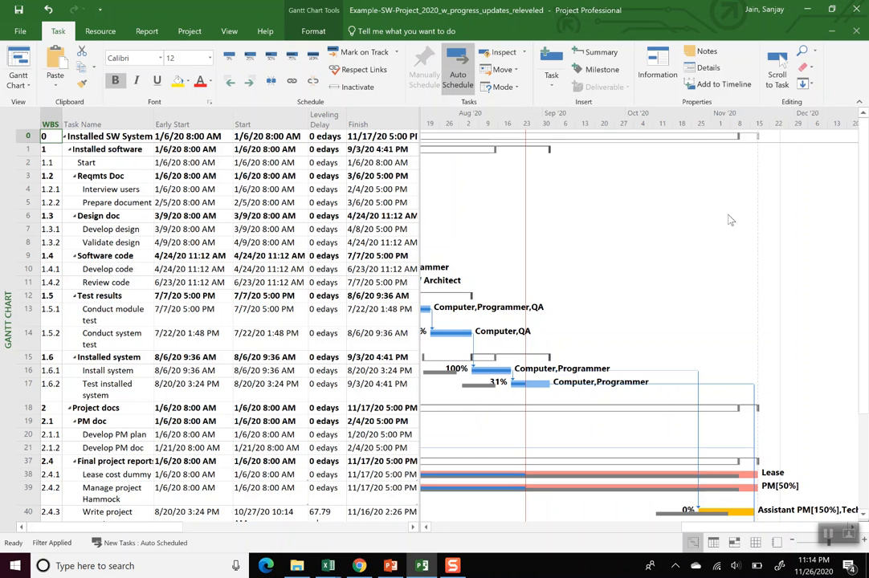
pyautogui.moveTo(865, 320); pyautogui.dragTo(866, 464)
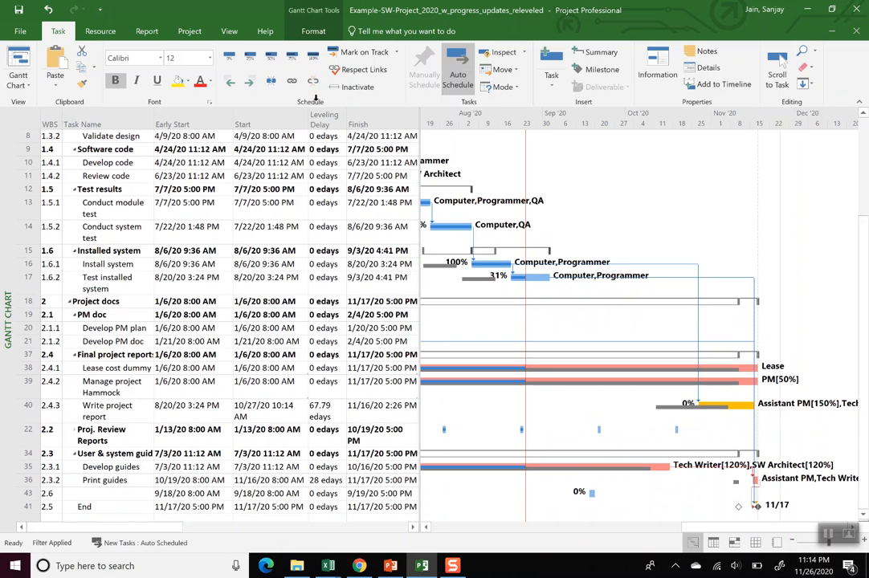
pyautogui.click(100, 30)
pyautogui.click(408, 53)
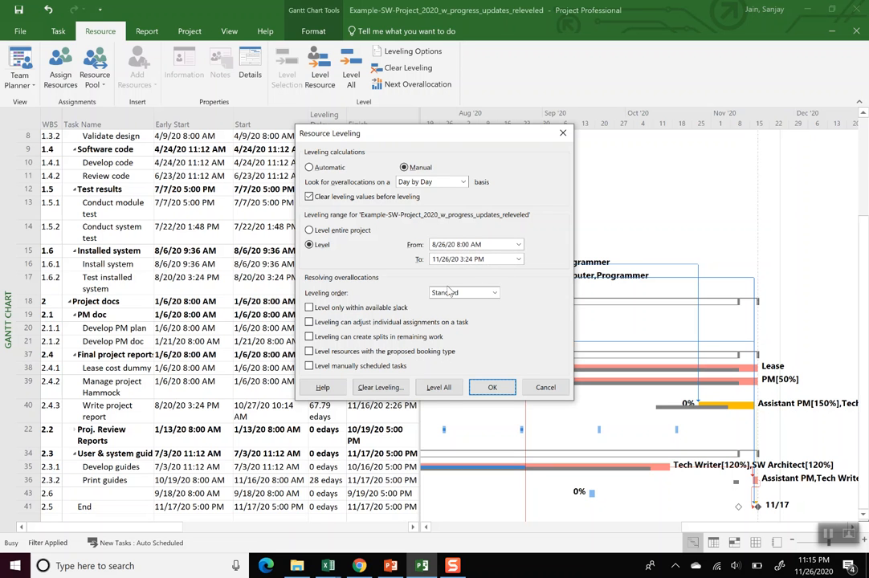
pyautogui.click(440, 388)
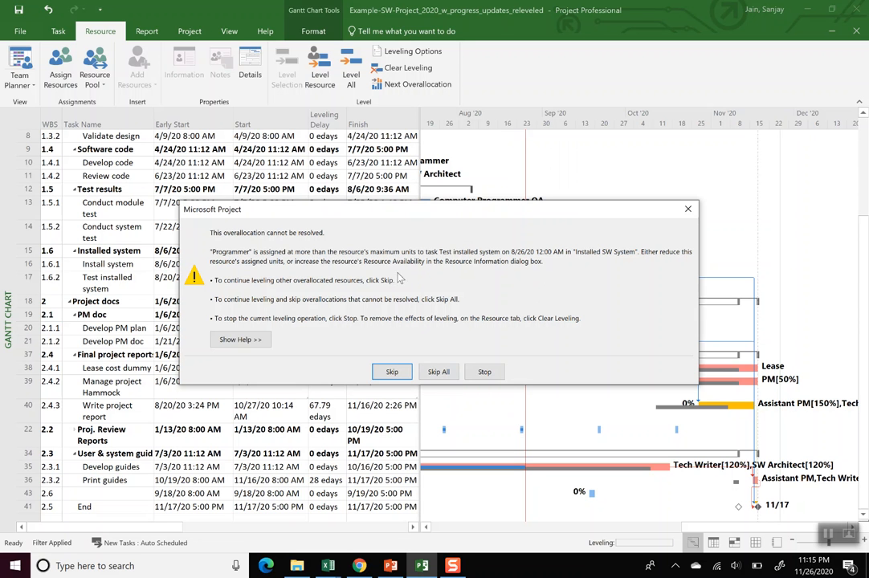
pyautogui.moveTo(446, 217); pyautogui.dragTo(463, 339)
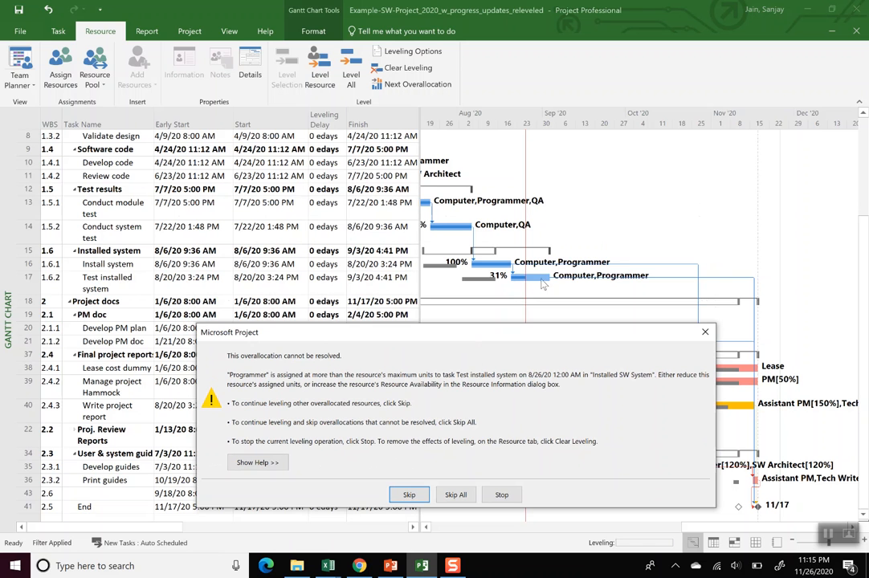
pyautogui.click(409, 496)
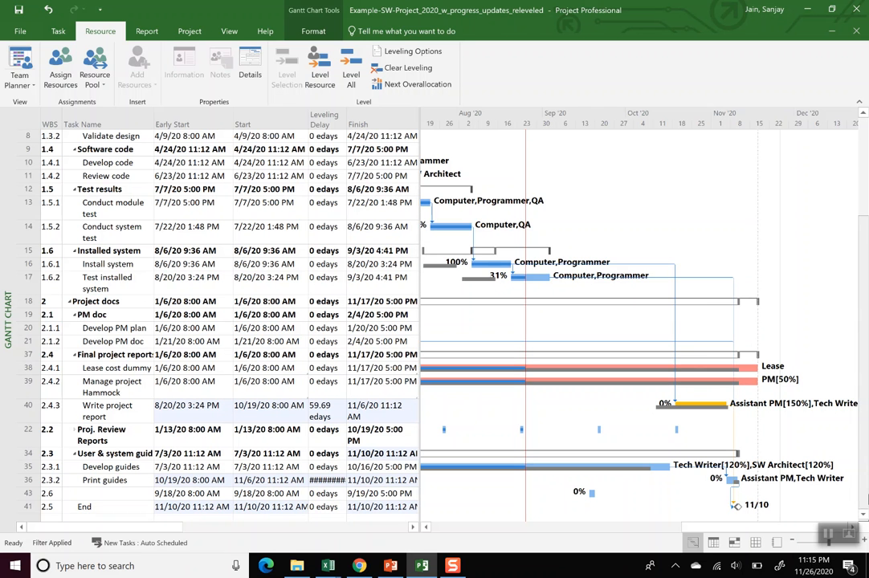
pyautogui.scroll(-3, 863, 515)
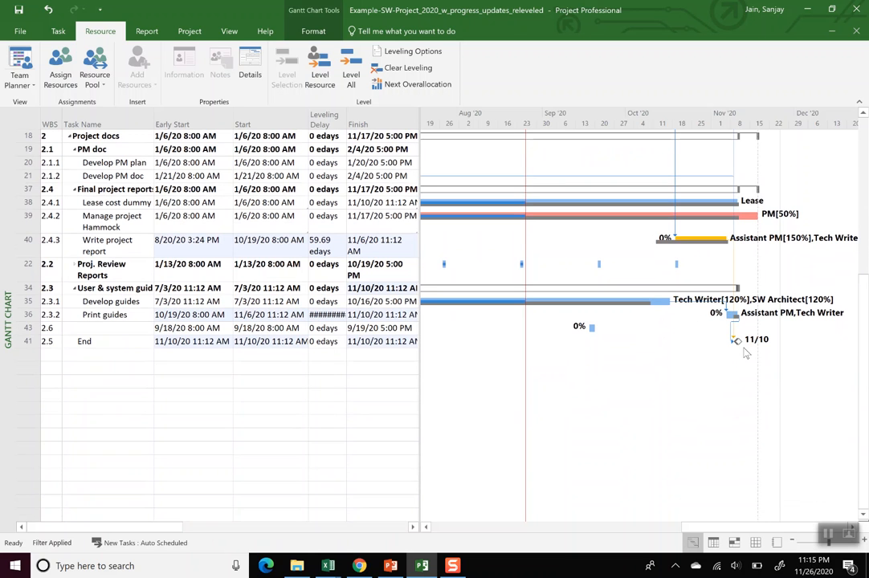
pyautogui.press('F9')
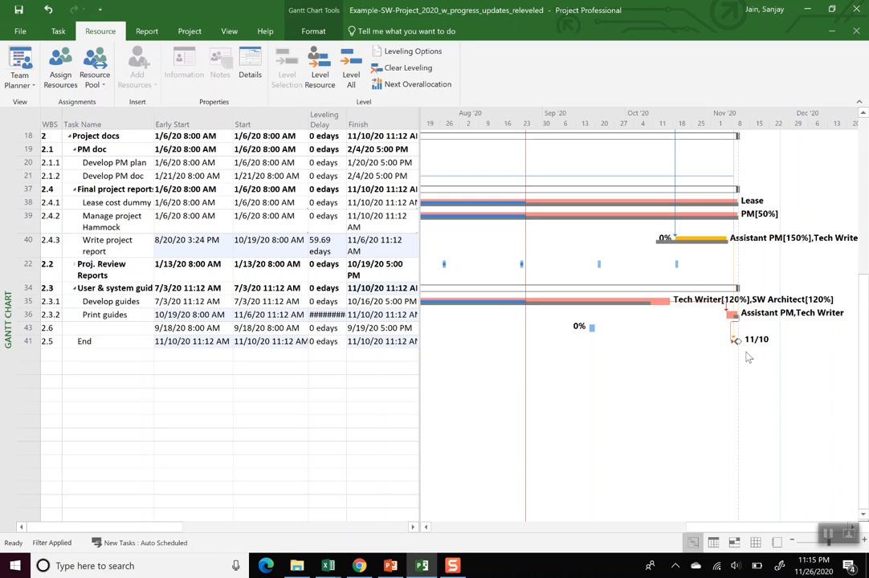
# Switch to the Task Usage view and go to task 40 to check the Write project report assignments.
pyautogui.click(58, 31)
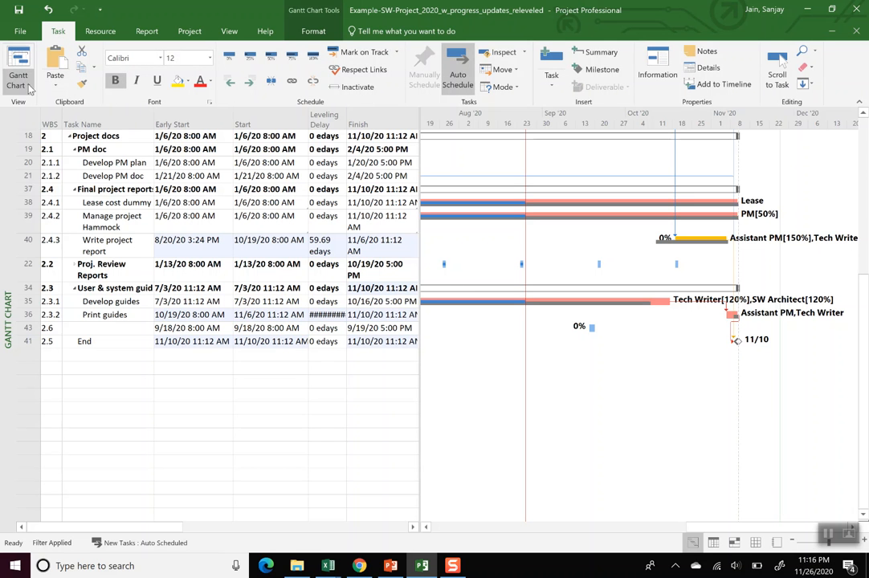
pyautogui.click(29, 86)
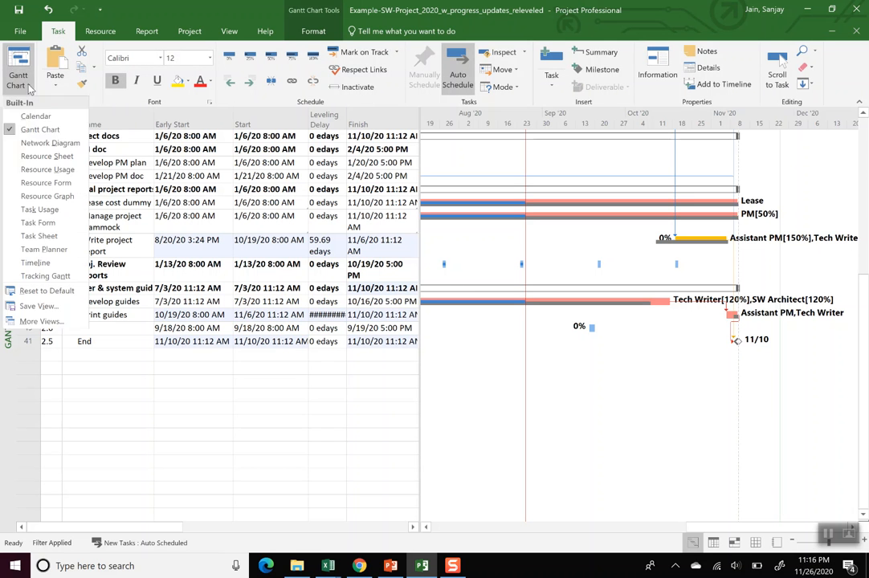
pyautogui.click(41, 209)
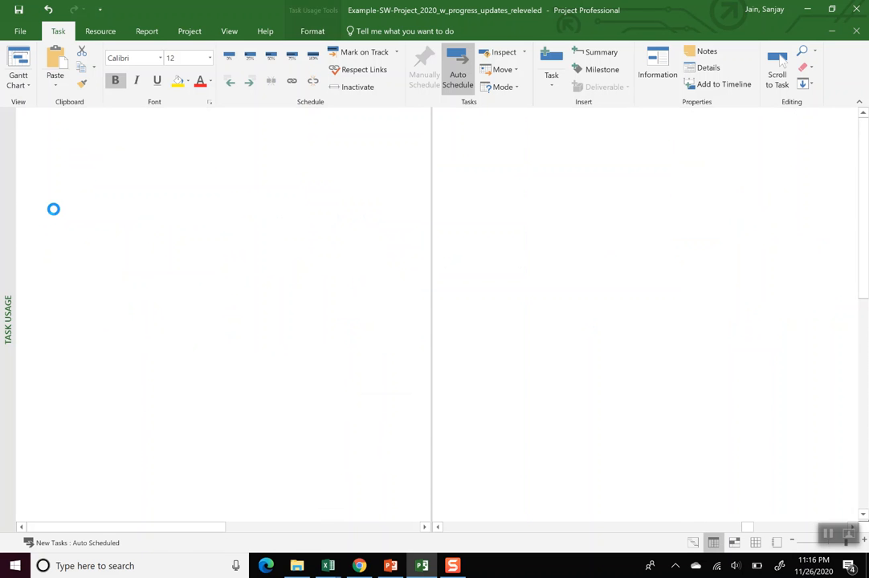
pyautogui.moveTo(53, 210)
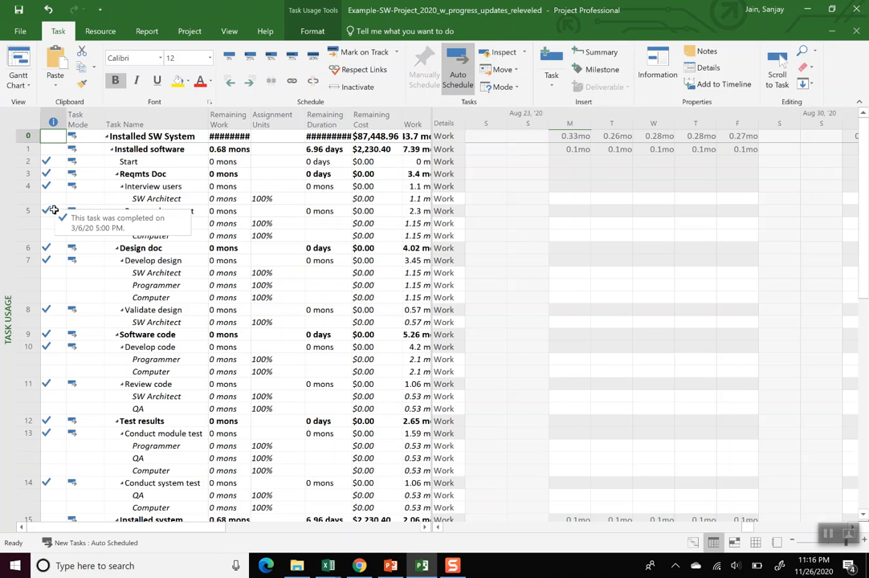
pyautogui.press('F5')
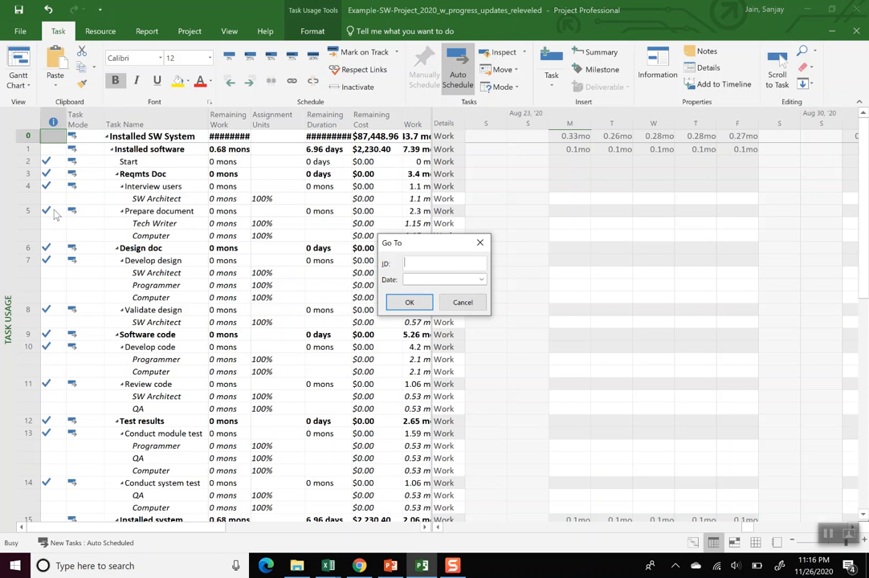
pyautogui.write('40')
pyautogui.press('Return')
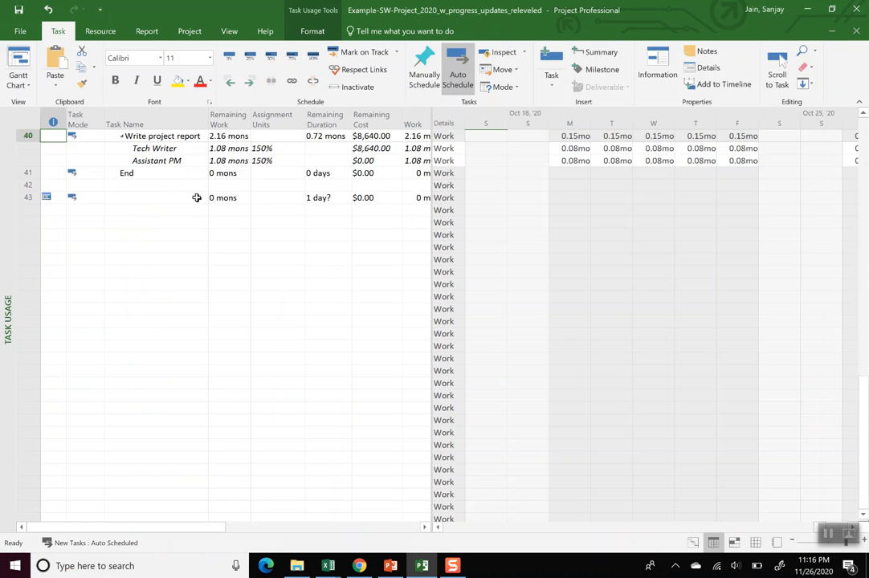